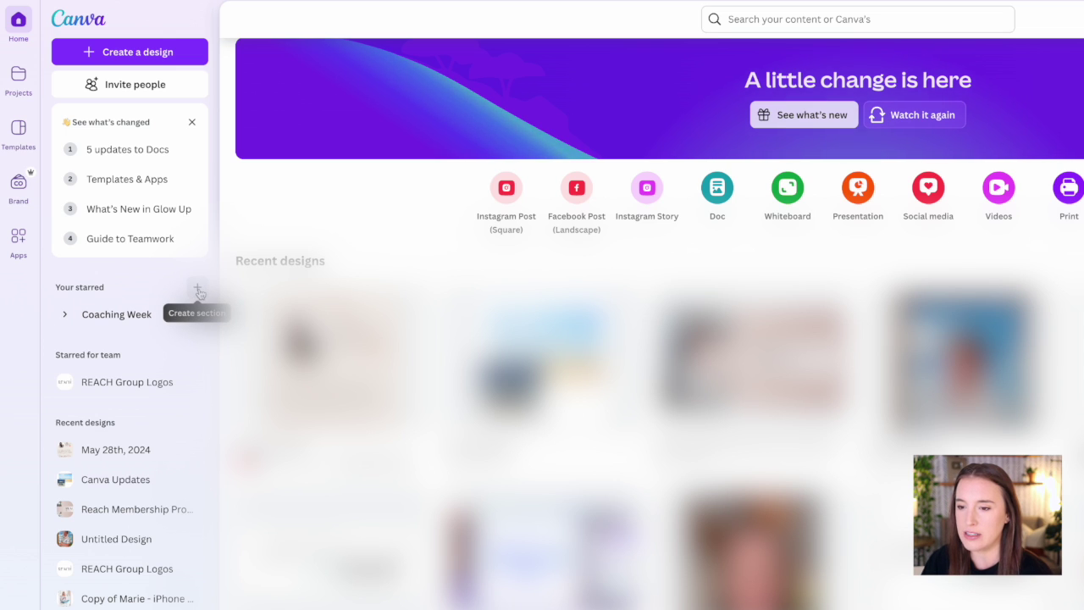
Create a section named "Coaching Week" under the starred items
click(198, 291)
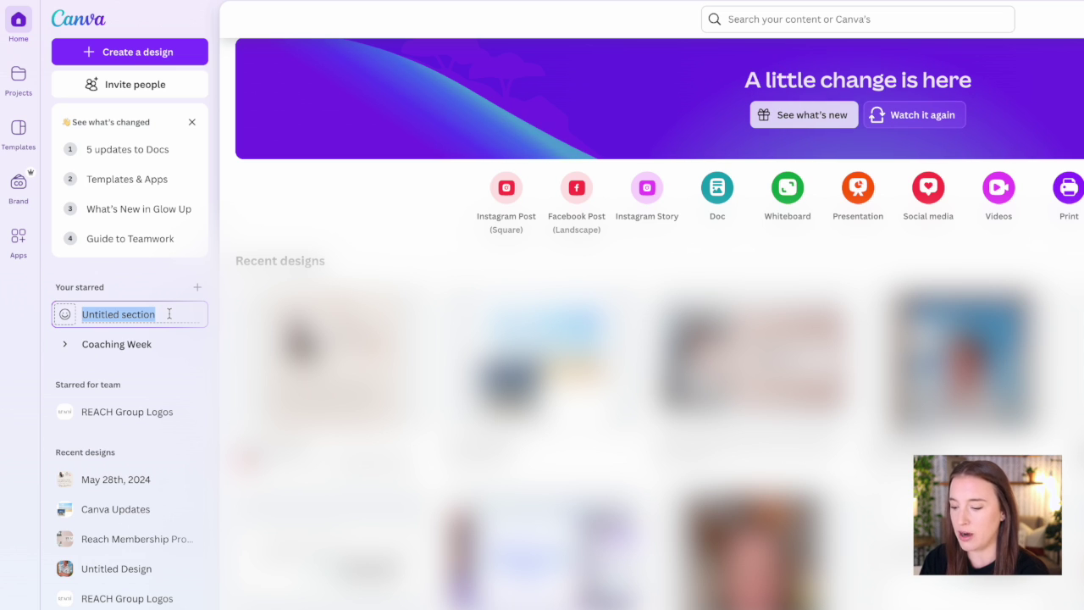
text(Coaching Week)
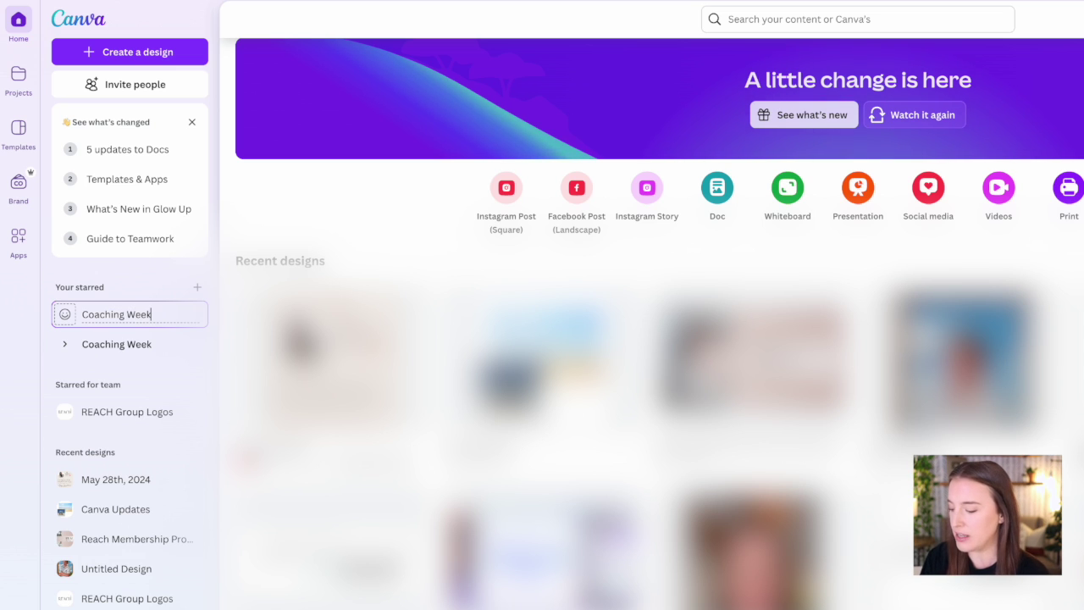
key(Return)
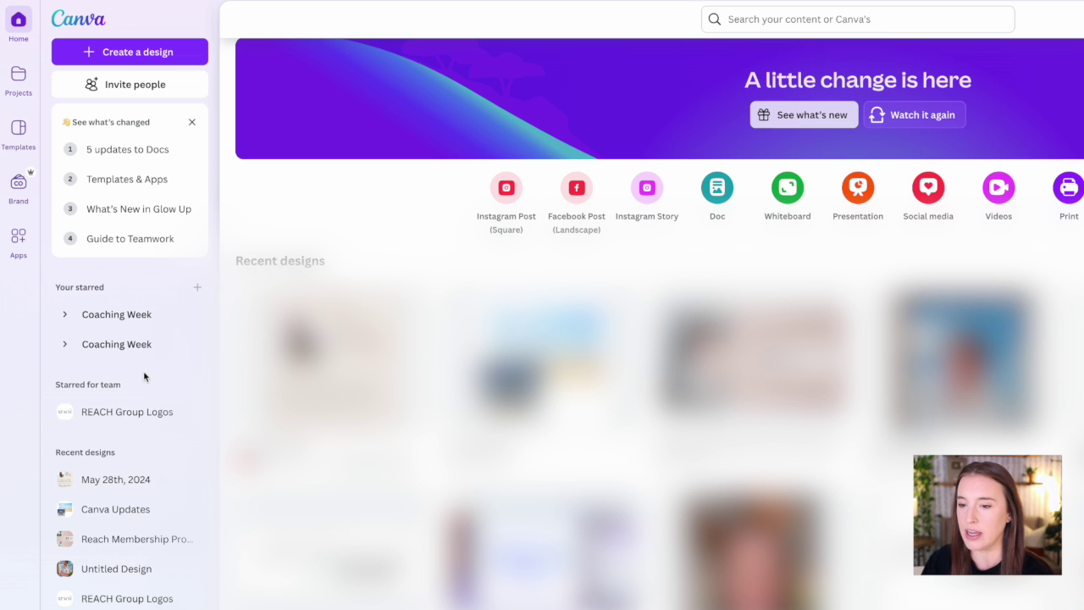
View the options available for the "May 28th, 2024" design among the recent designs
mouse_move(406, 370)
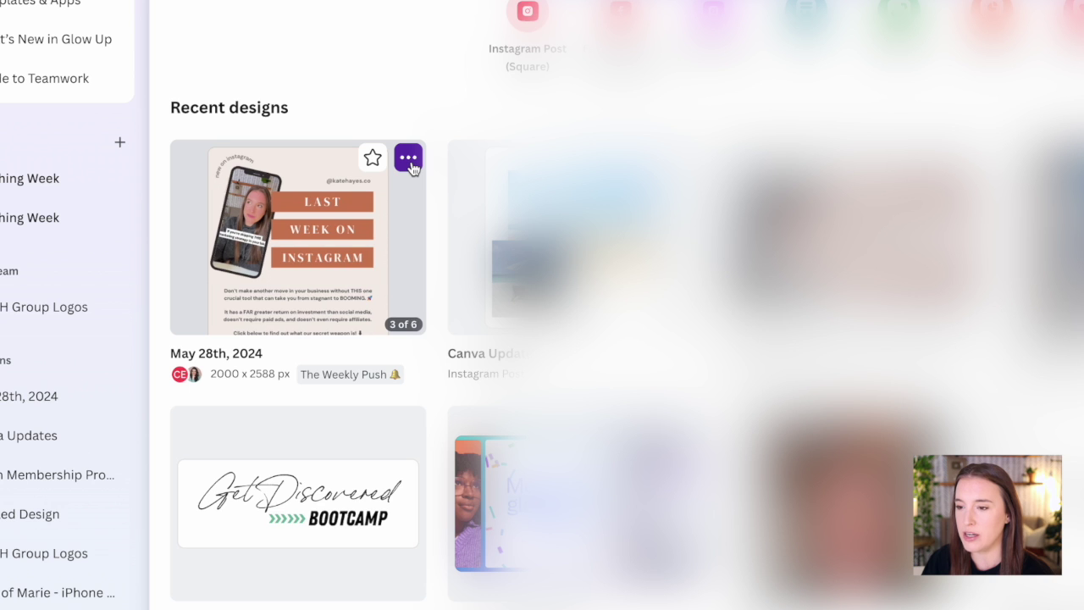
click(410, 163)
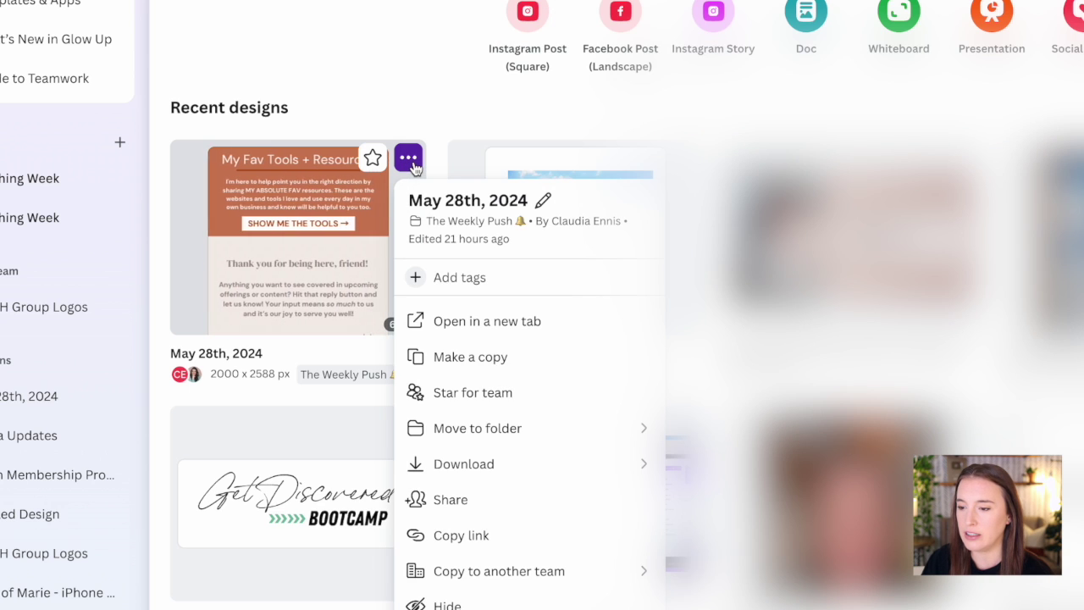
click(387, 179)
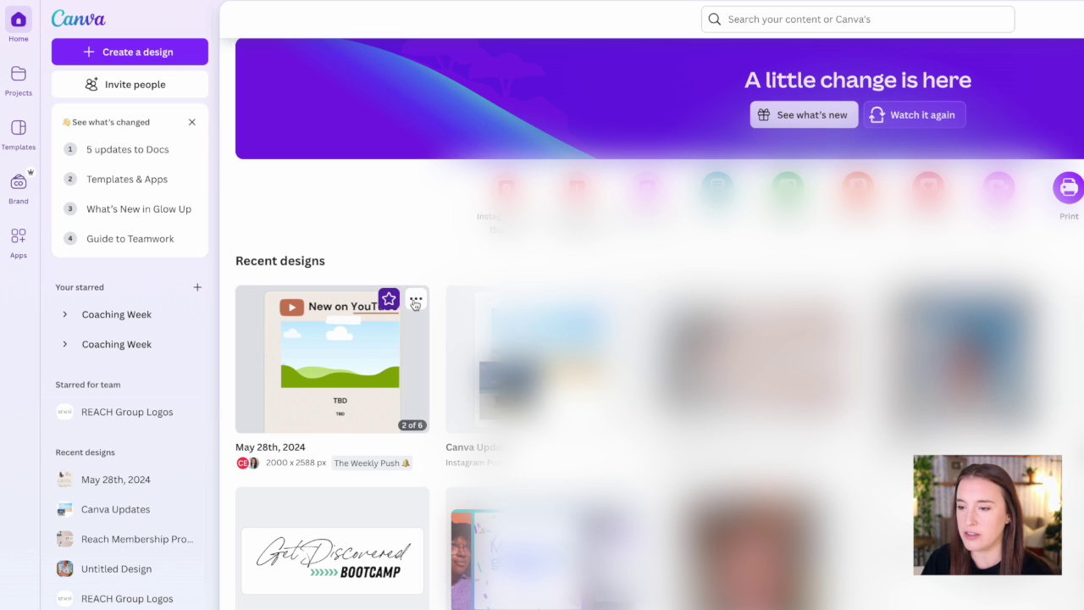
click(416, 301)
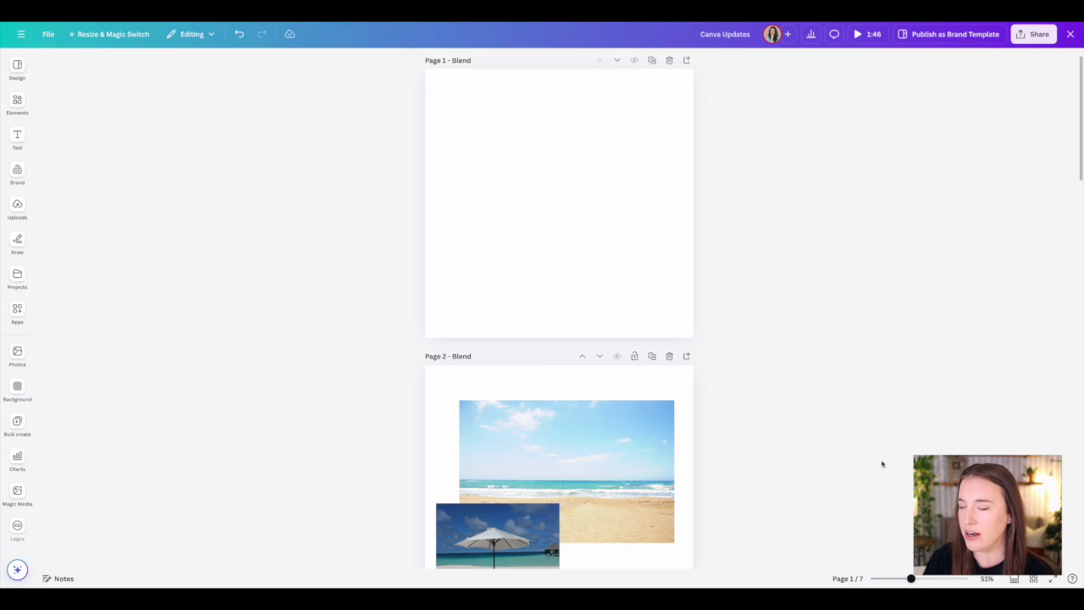
Look through the design templates, elements, text styles, brand assets, uploads and drawing tools available in the editor
scroll(798, 290, up, 1)
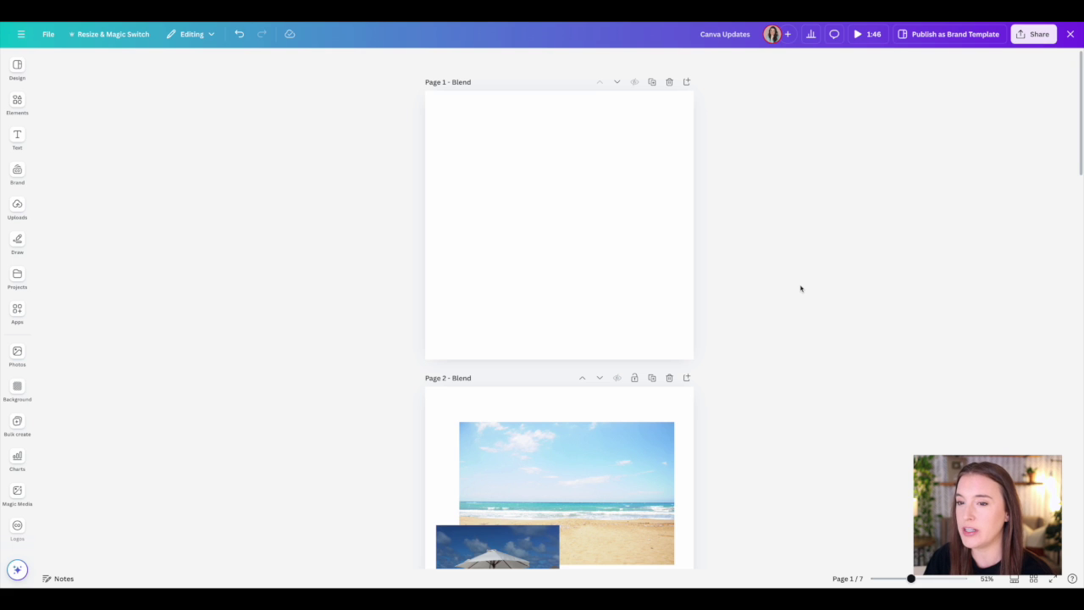
click(17, 68)
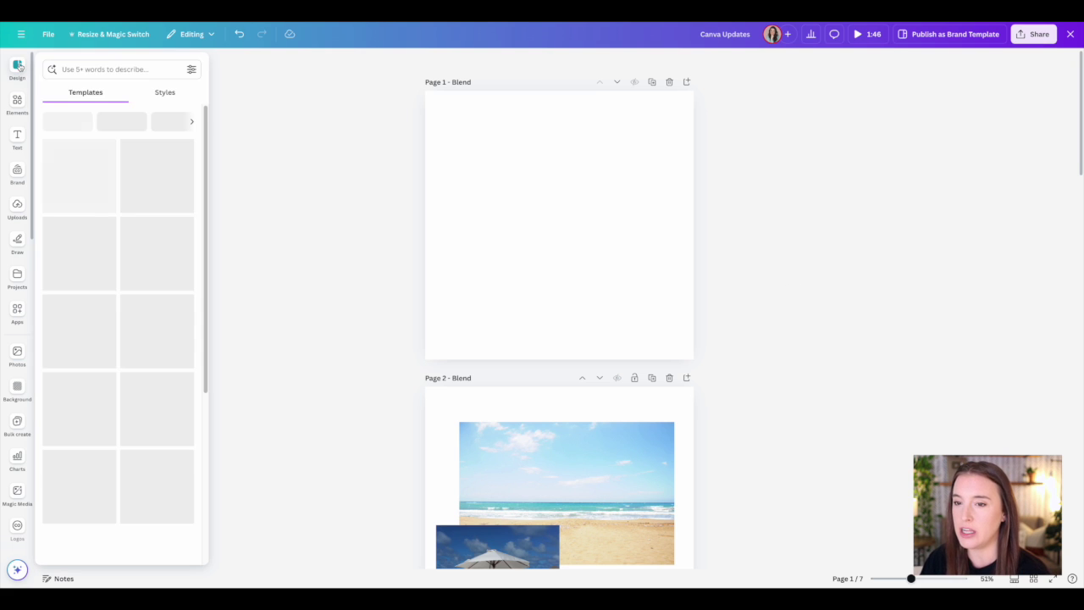
click(17, 103)
click(18, 137)
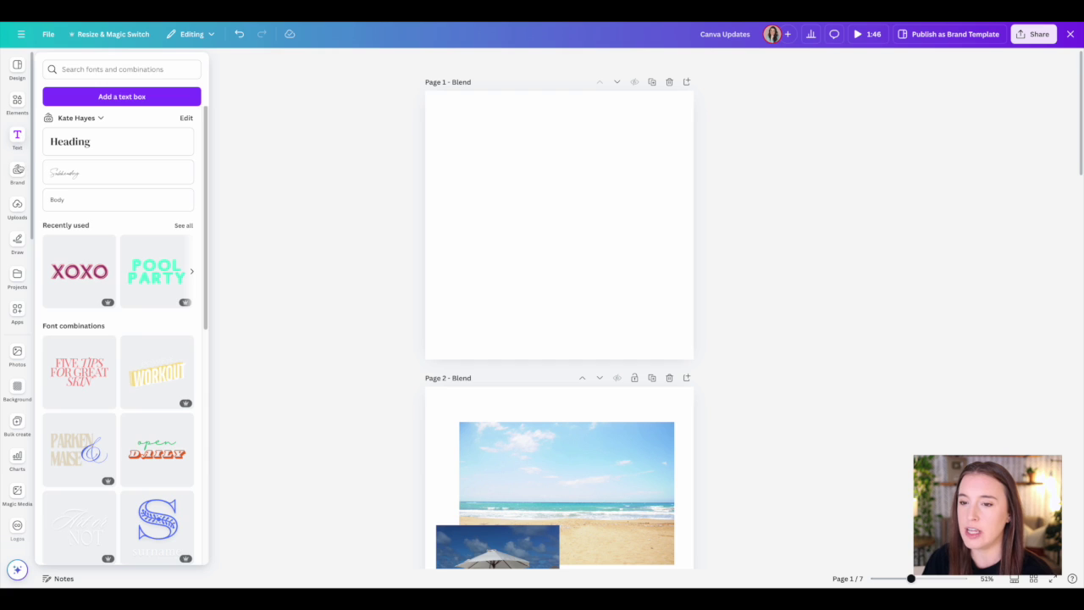
click(17, 172)
click(17, 207)
click(17, 246)
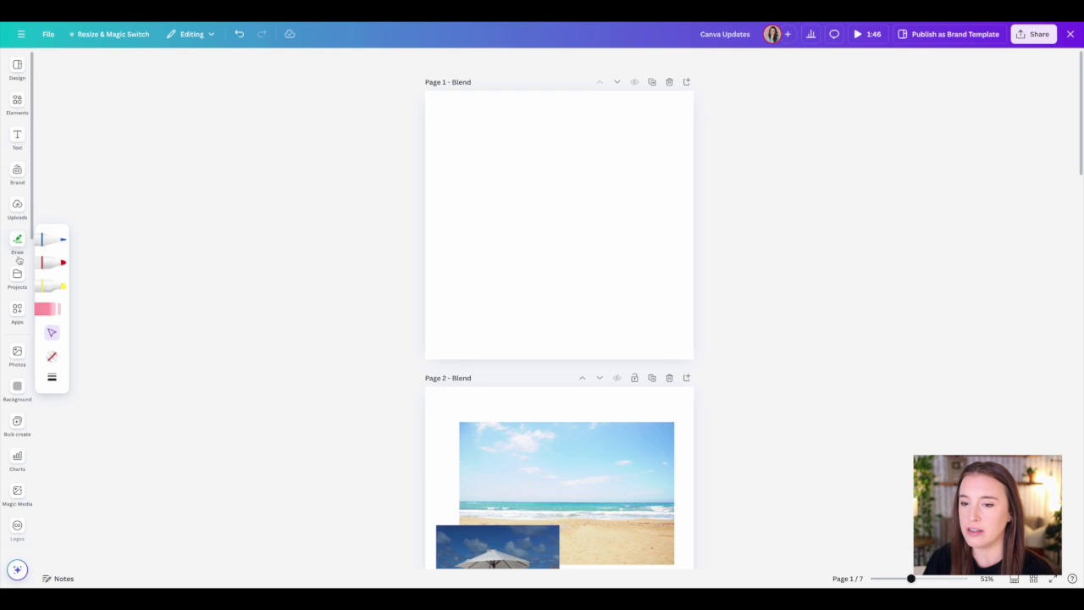
click(19, 256)
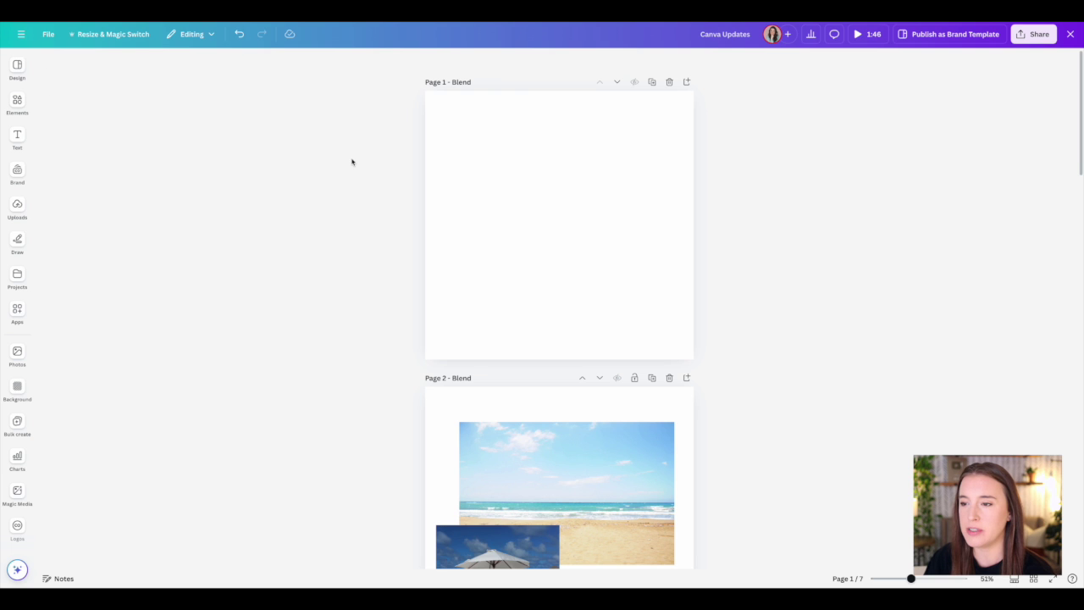
Preview the design templates and text styles, and browse the elements library from recently used items to photos
mouse_move(17, 70)
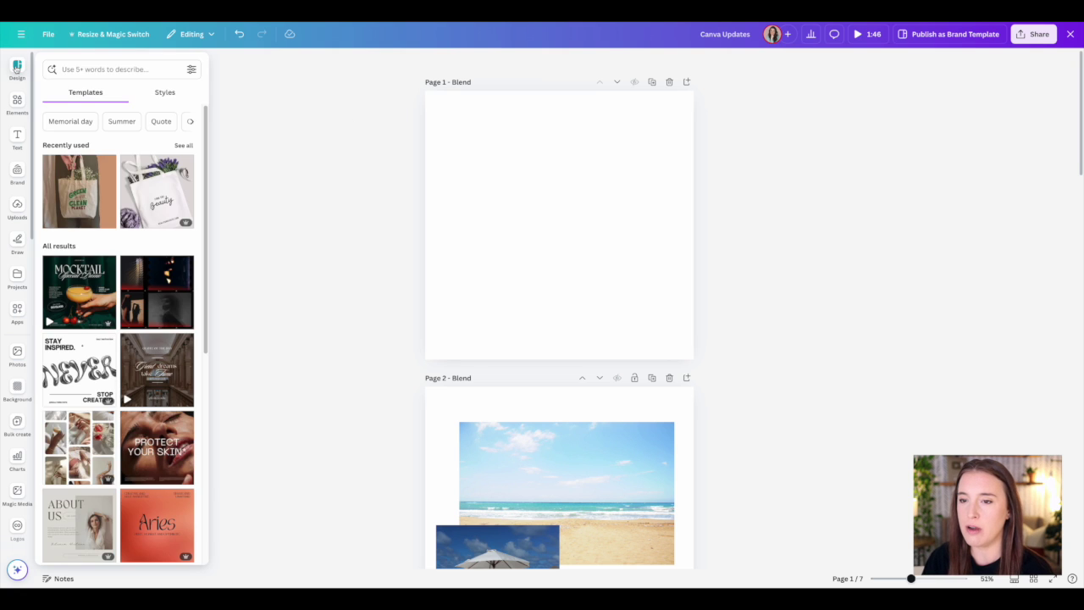
click(19, 142)
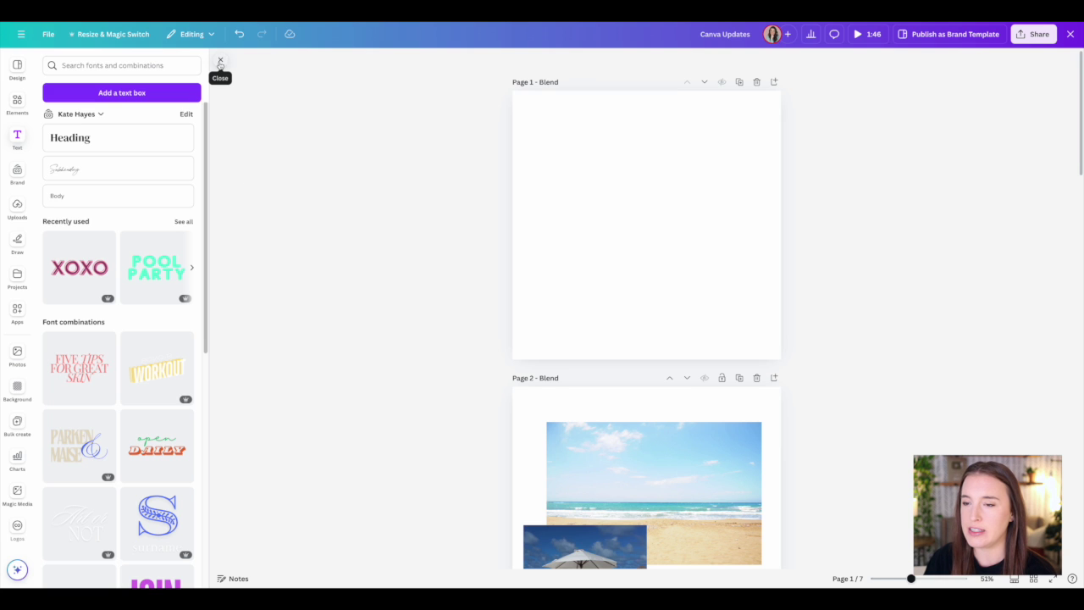
click(221, 63)
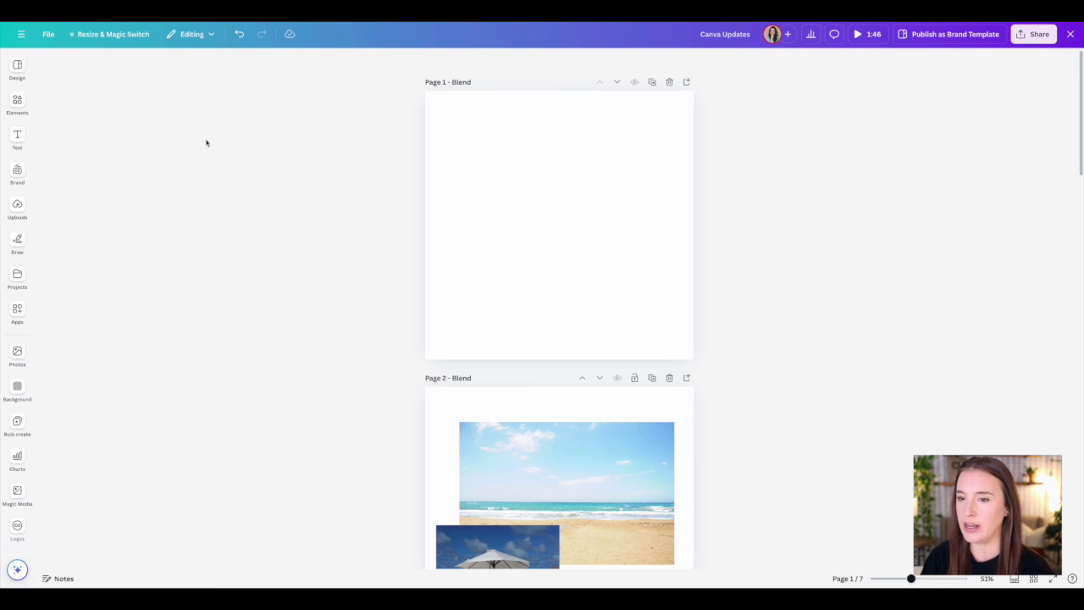
click(17, 103)
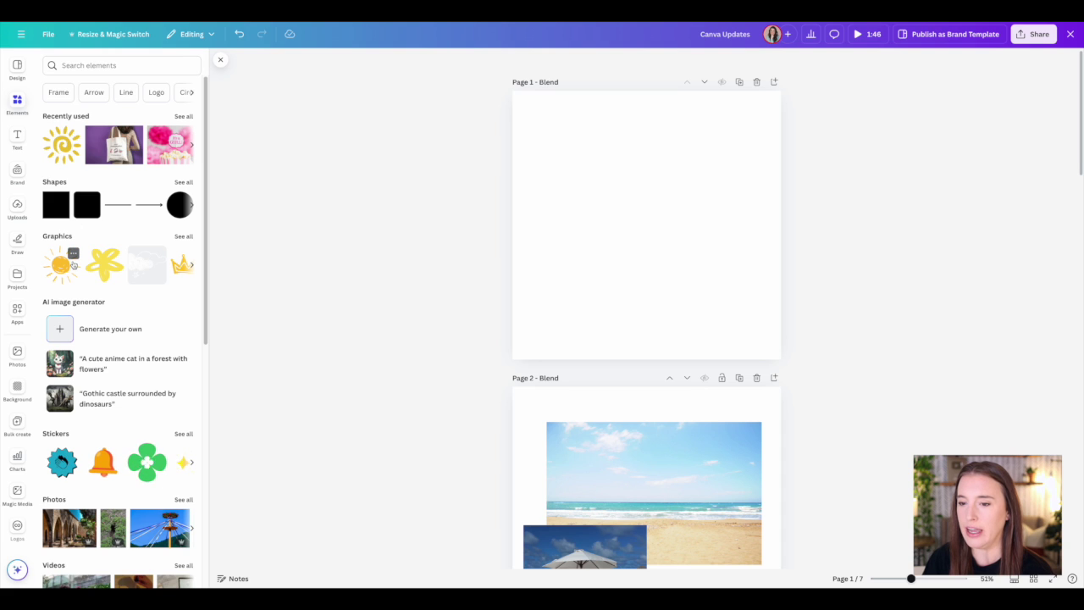
scroll(133, 268, down, 1)
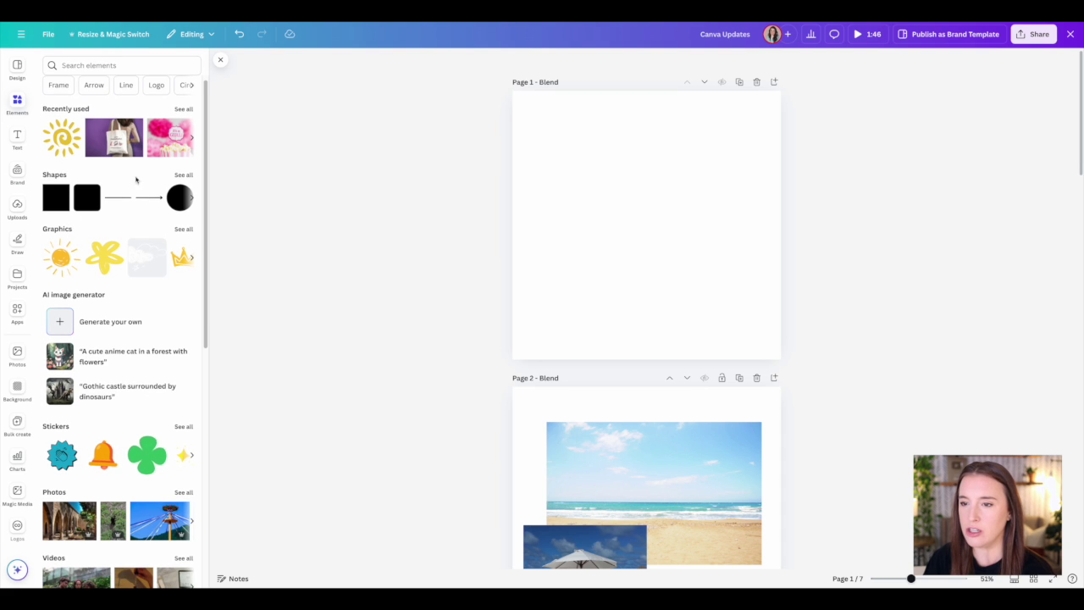
click(220, 59)
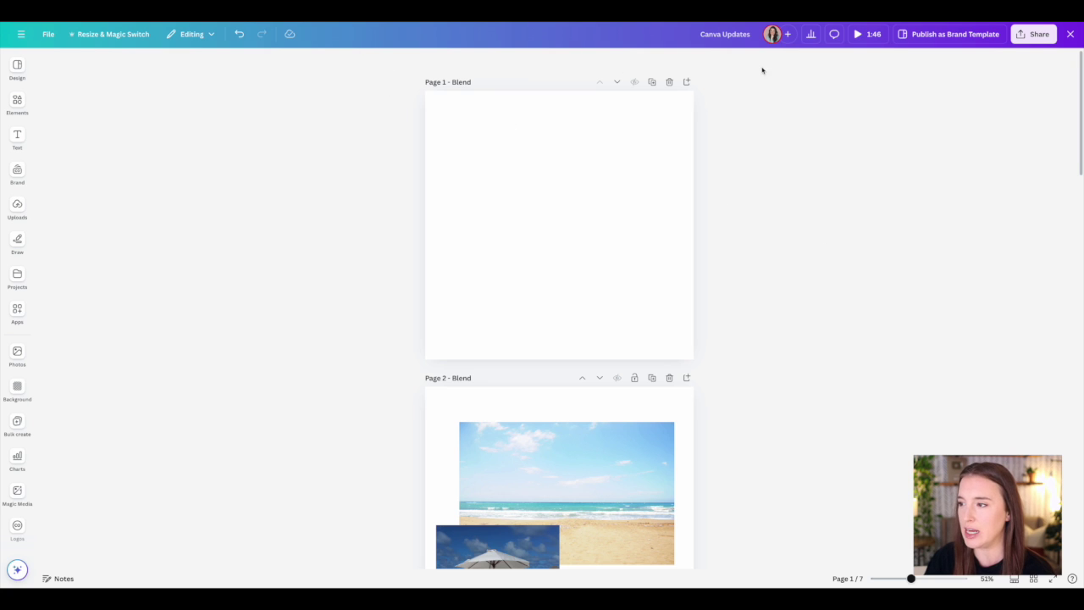
Examine all image editing options for the large beach photo on page 2, including the available apps
scroll(755, 279, down, 1)
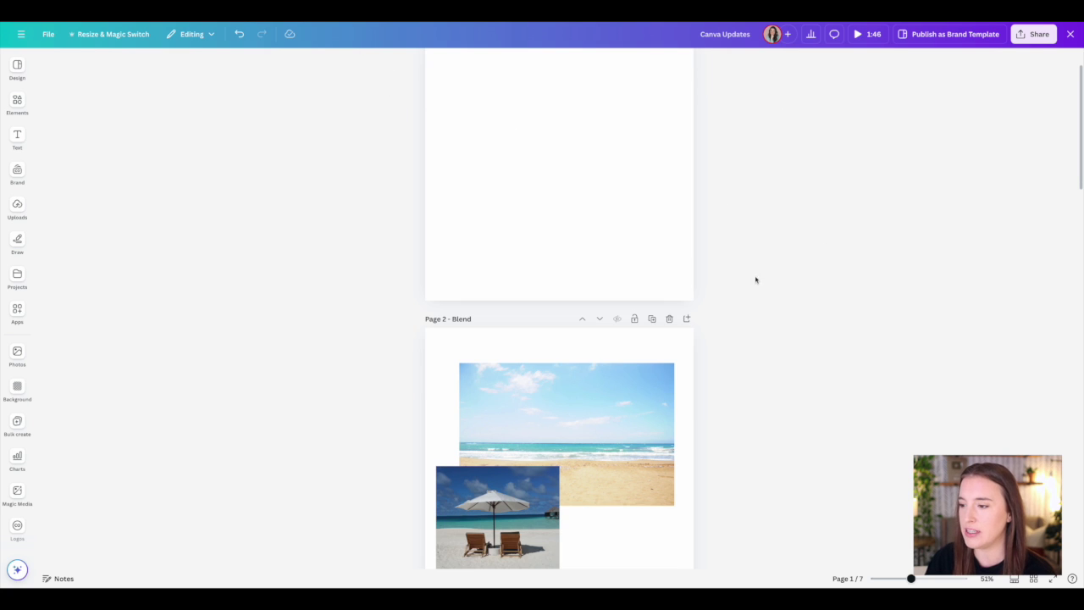
click(618, 394)
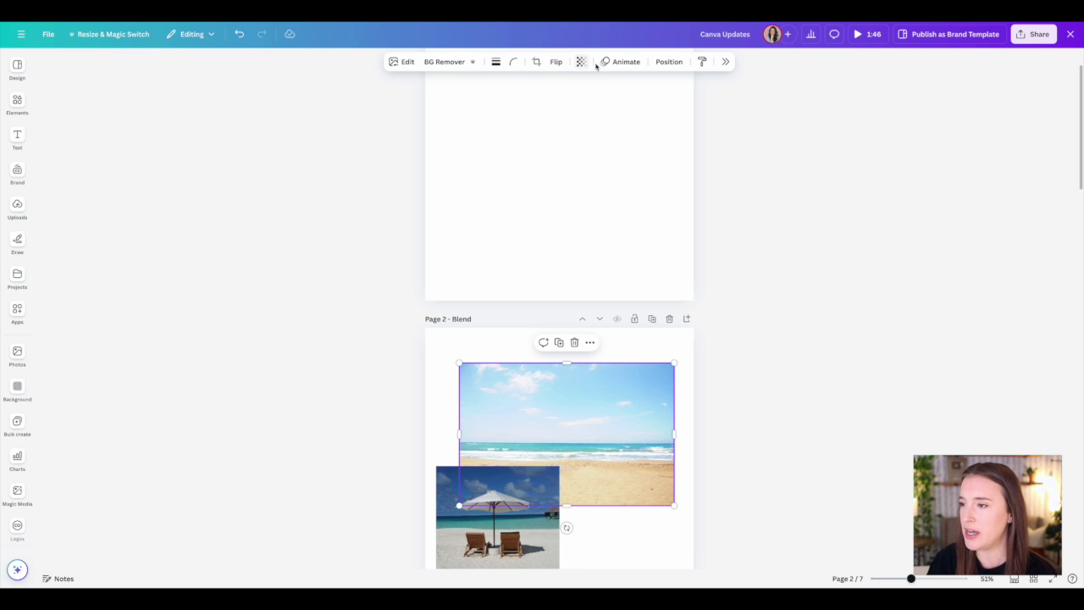
click(726, 62)
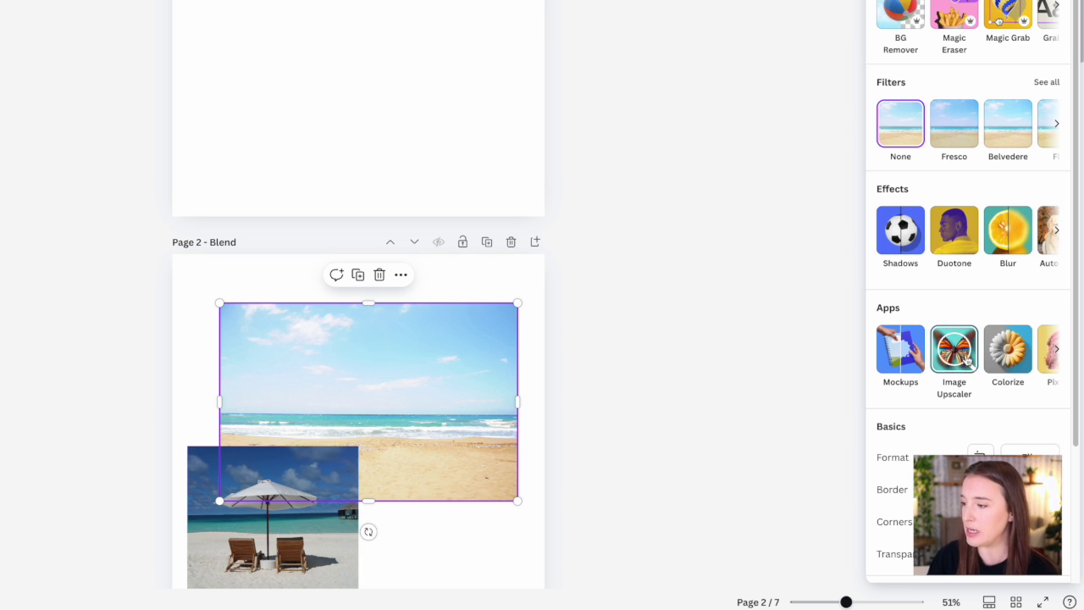
click(1056, 349)
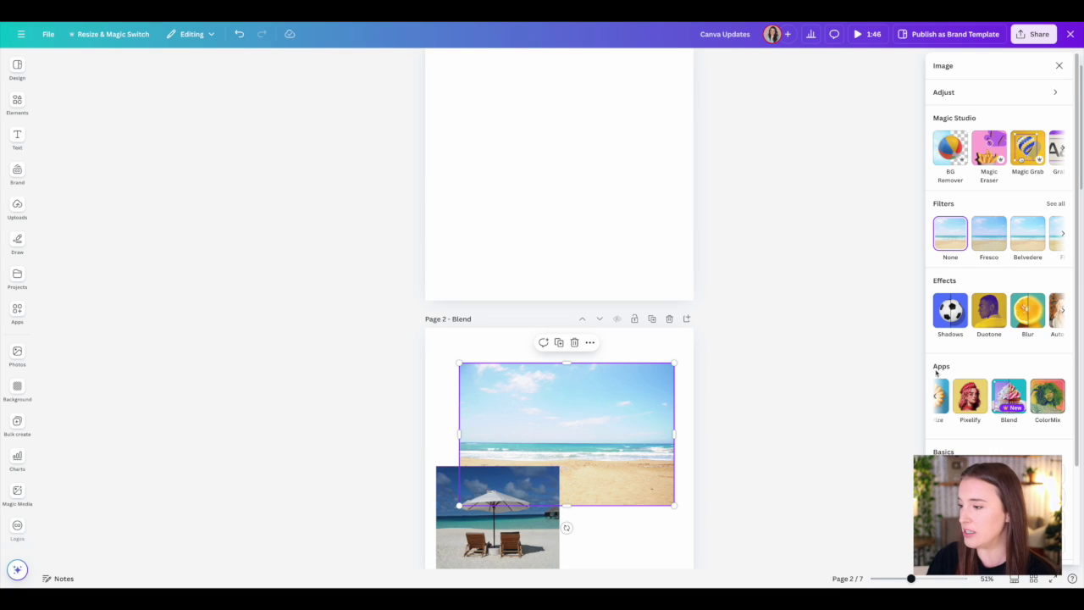
click(939, 400)
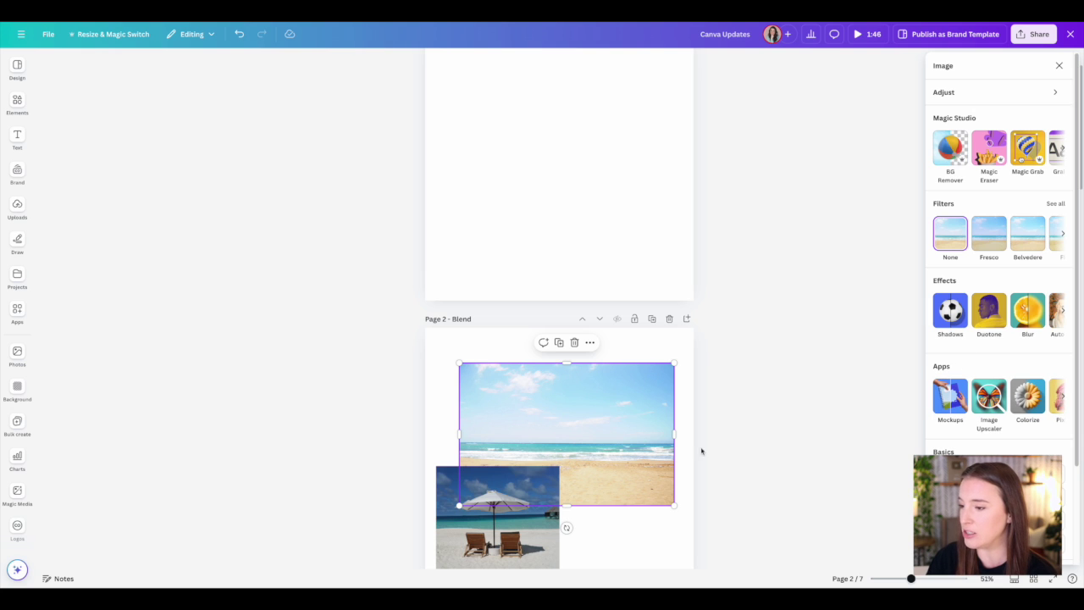
Examine the Magic Write choices and the full text editing options for the "POOL PARTY" text on page 1
scroll(626, 408, up, 2)
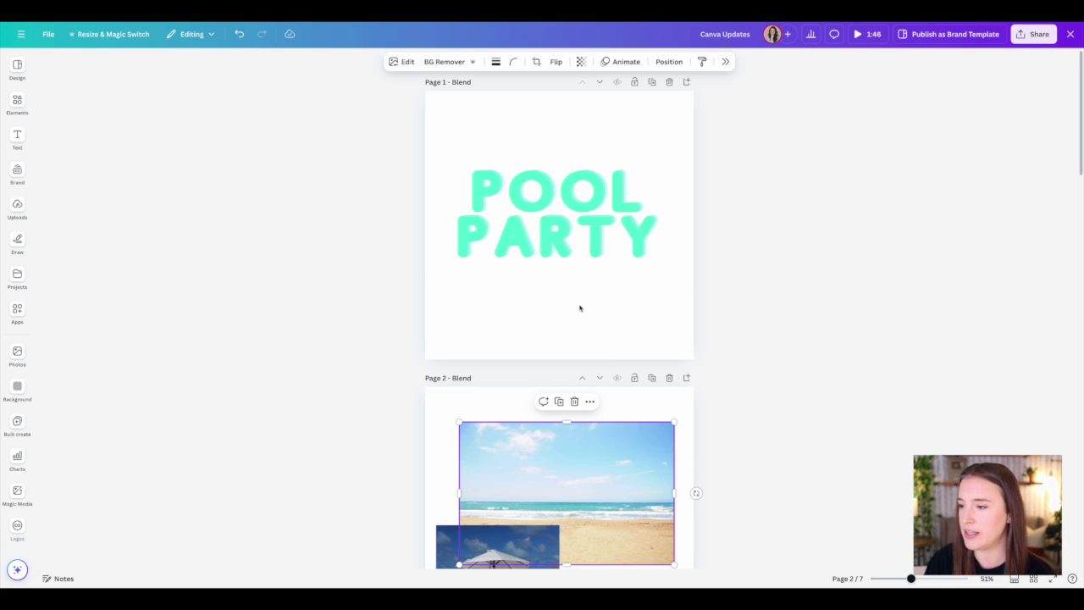
click(563, 211)
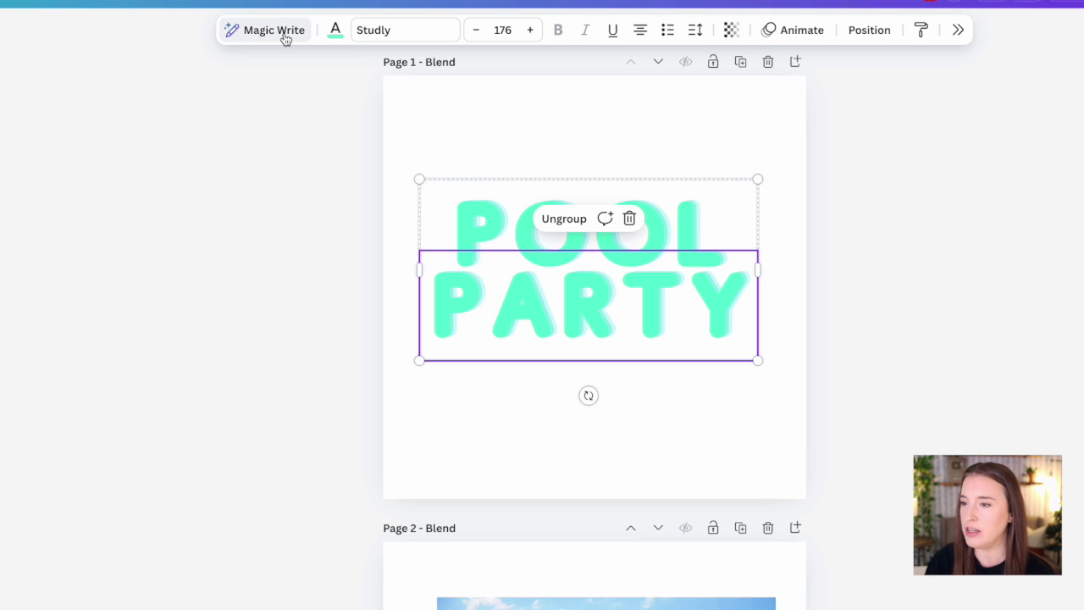
click(364, 68)
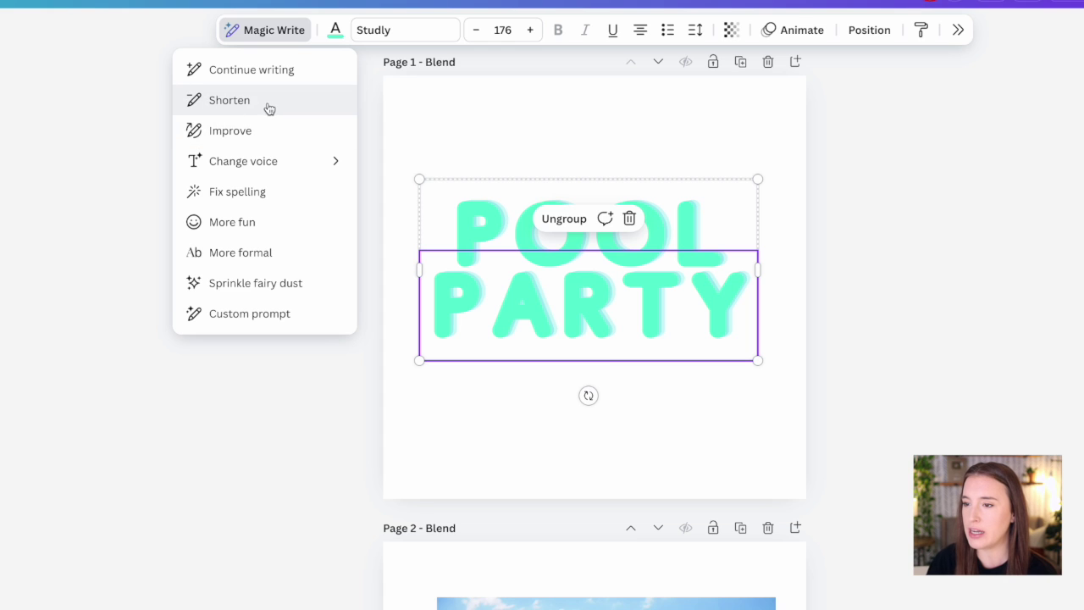
mouse_move(271, 165)
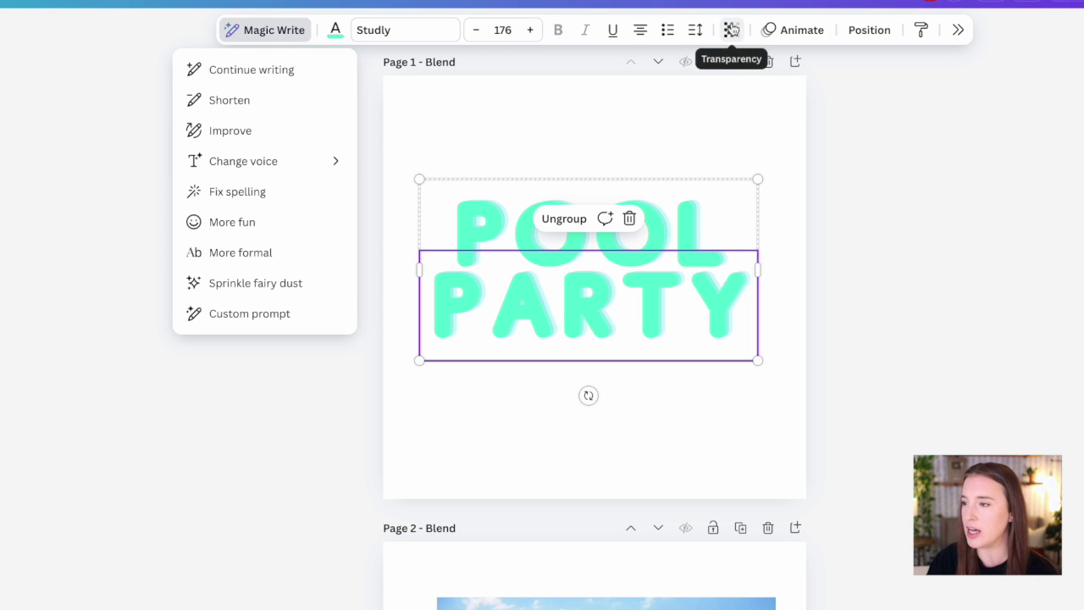
click(958, 31)
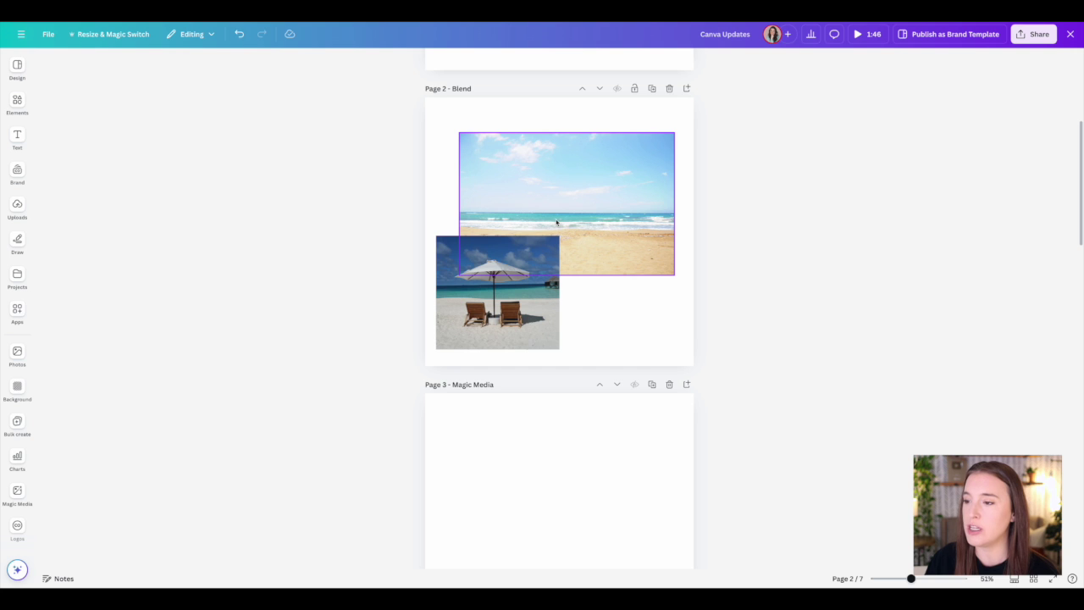
Move the umbrella and chairs photo on page 2 onto the left half of the large beach photo
drag(910, 577, 920, 578)
scroll(902, 498, up, 2)
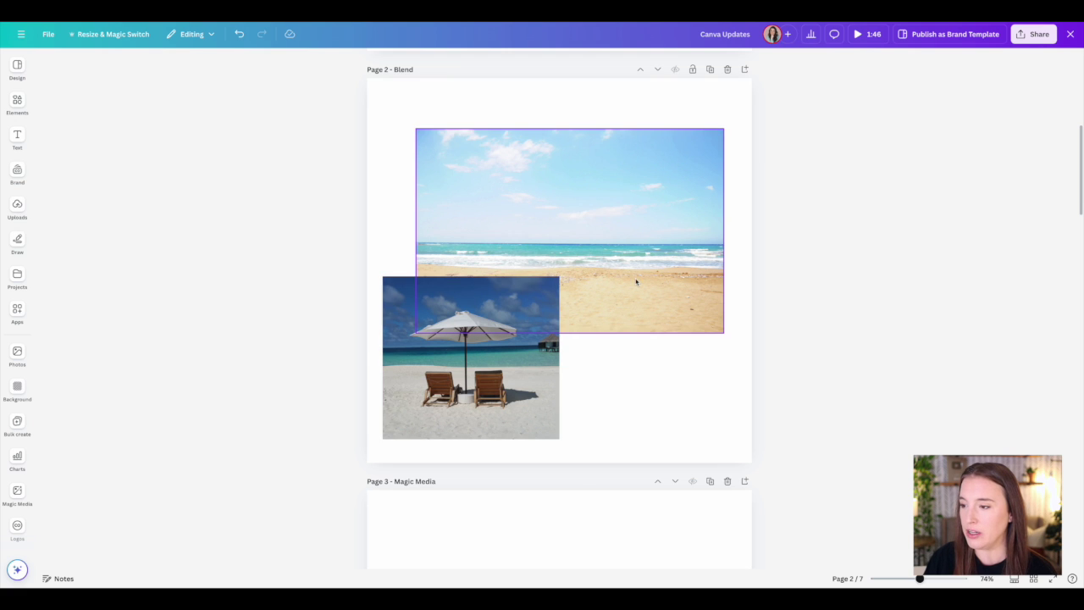
mouse_move(500, 350)
mouse_down()
mouse_move(472, 375)
mouse_move(639, 229)
mouse_move(601, 237)
mouse_move(486, 360)
mouse_up()
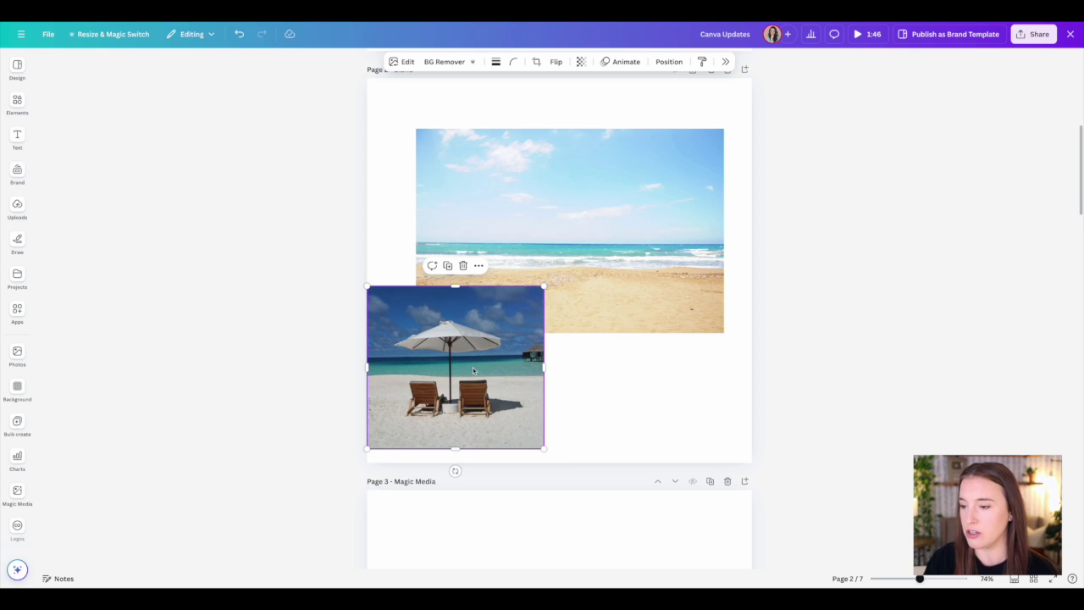
drag(482, 371, 503, 363)
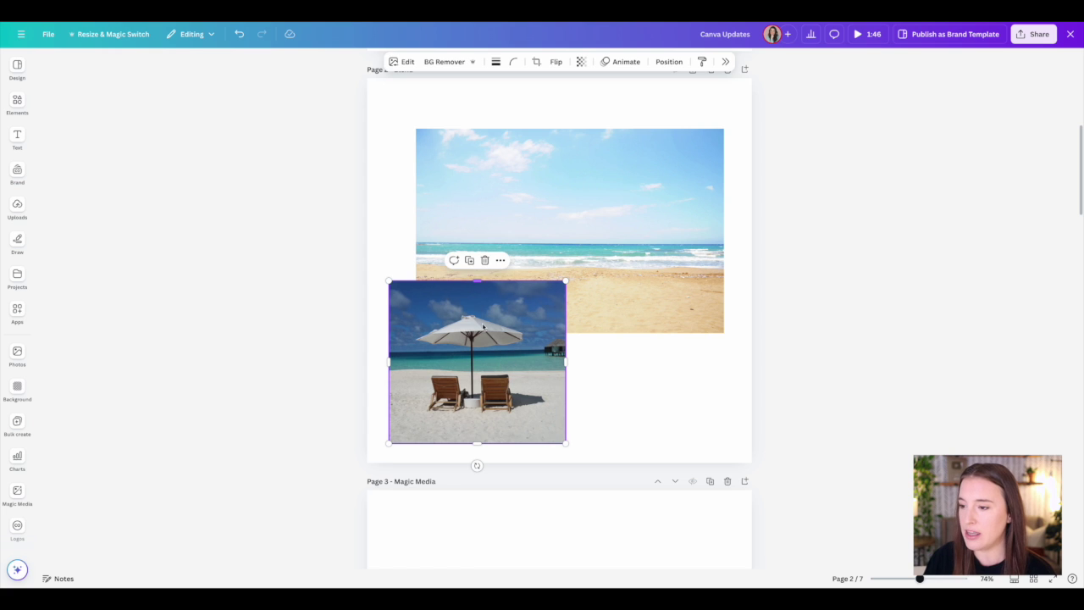
drag(504, 373, 553, 273)
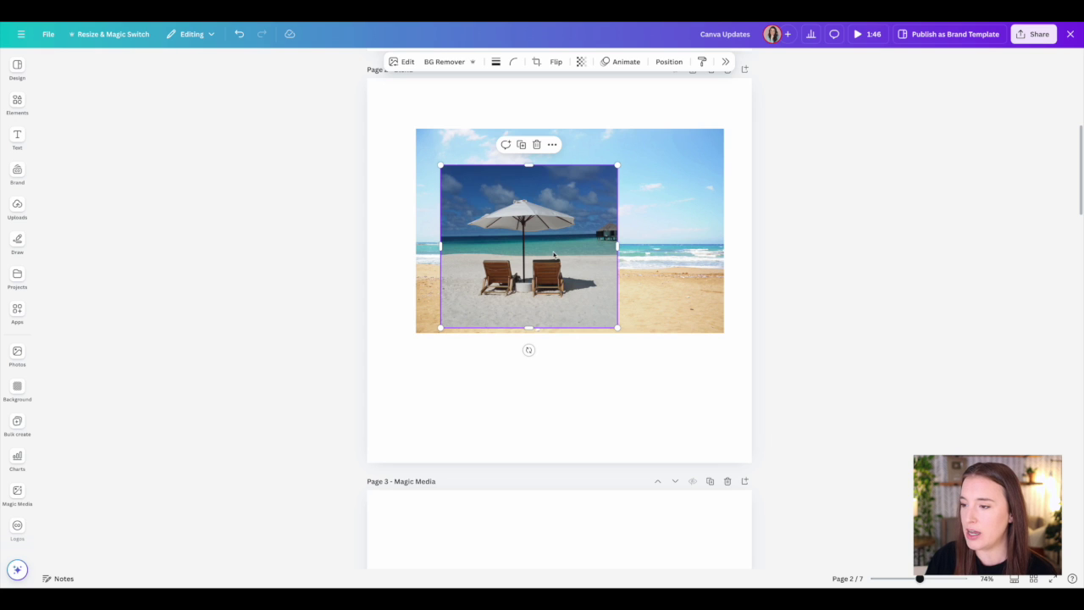
Select both beach photos on page 2 and merge them with the Blend app
click(418, 137)
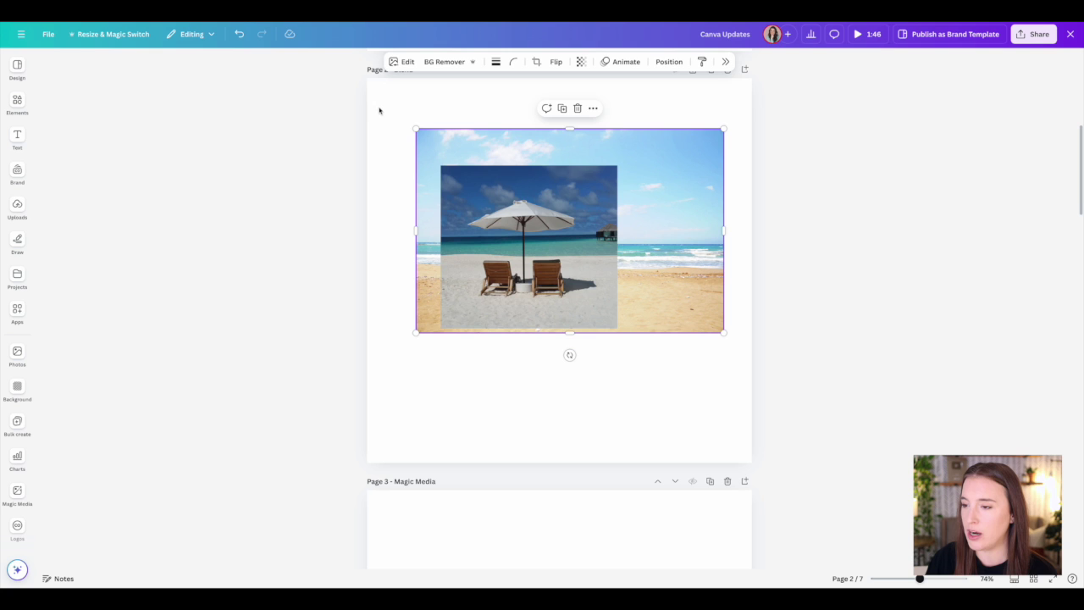
click(384, 112)
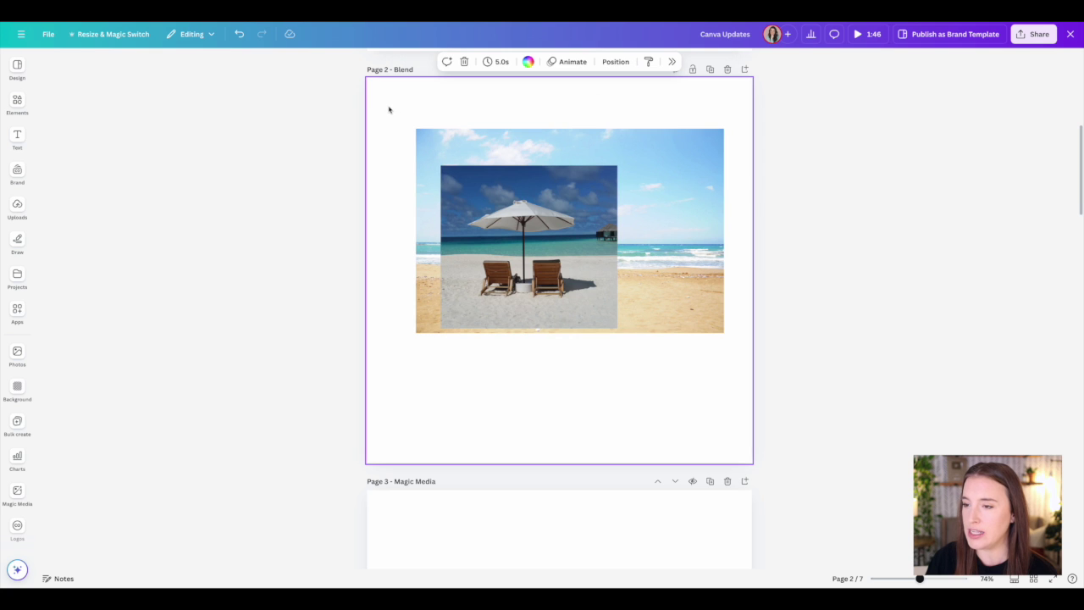
drag(376, 104, 545, 261)
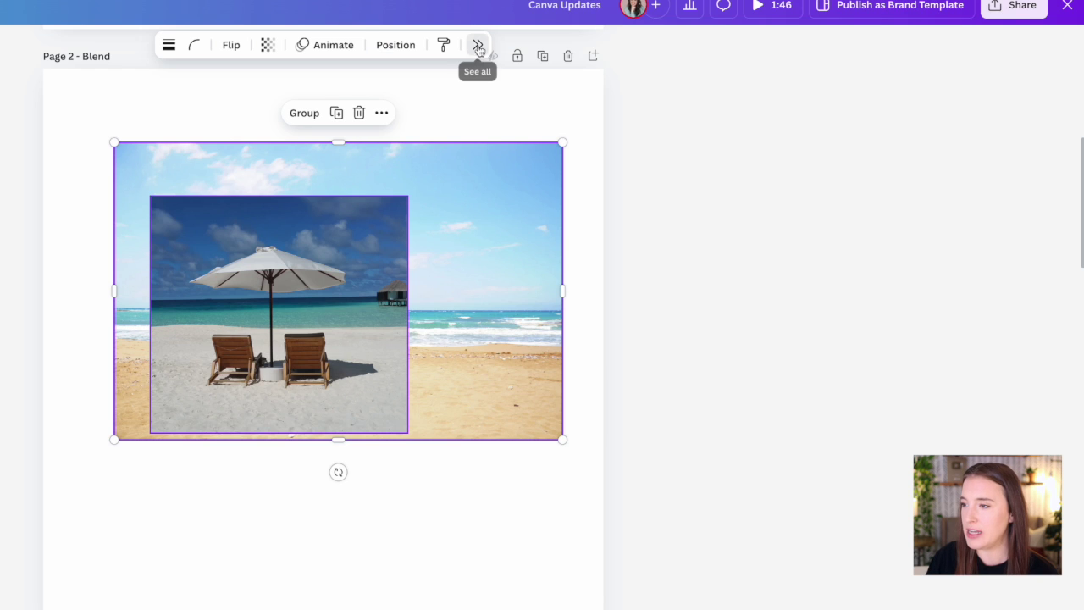
click(666, 61)
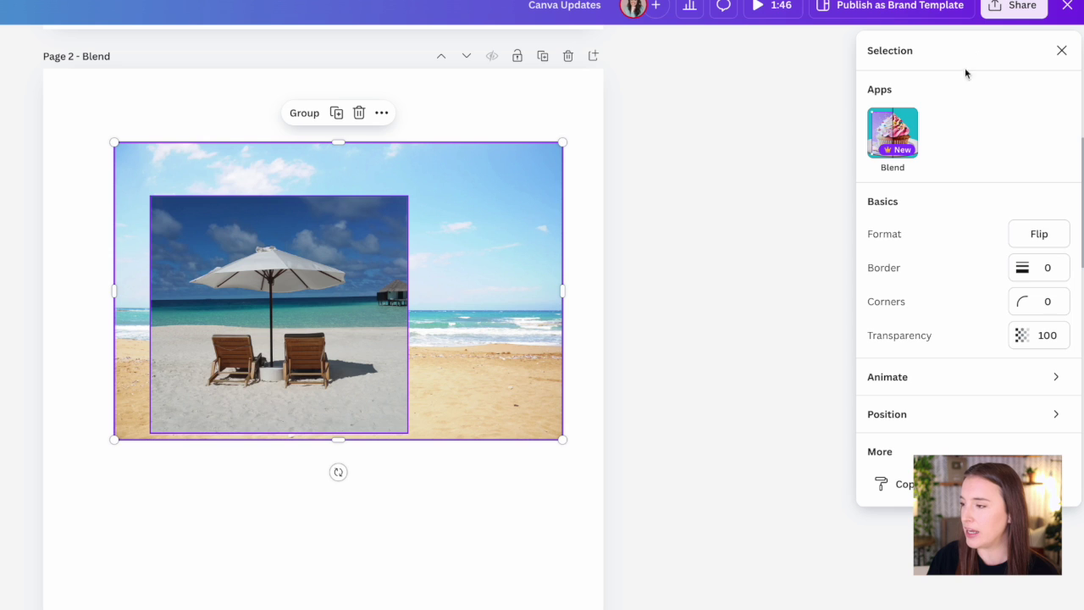
click(896, 138)
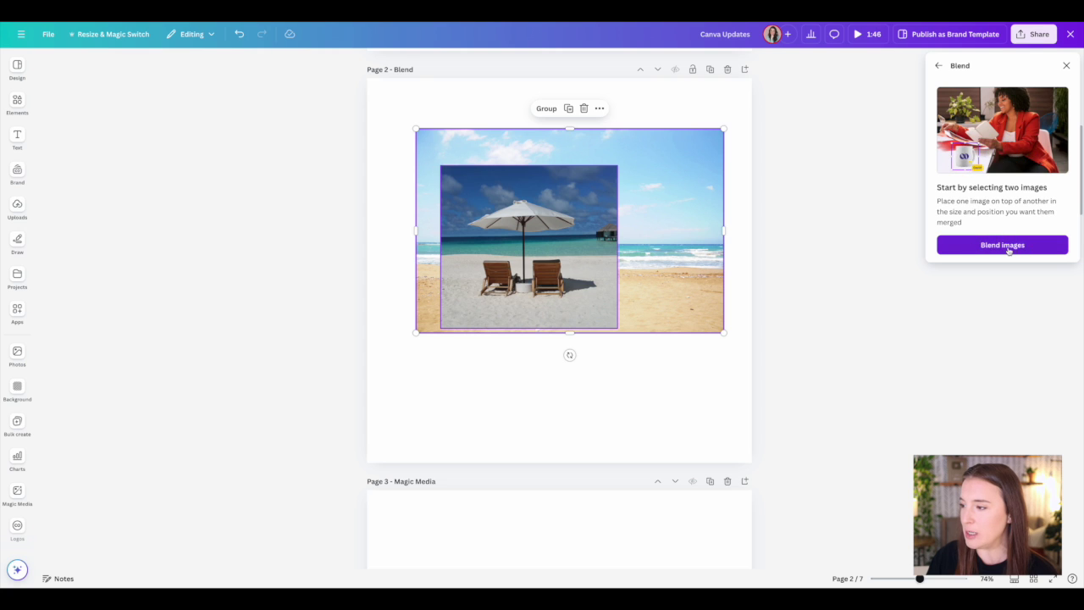
click(982, 313)
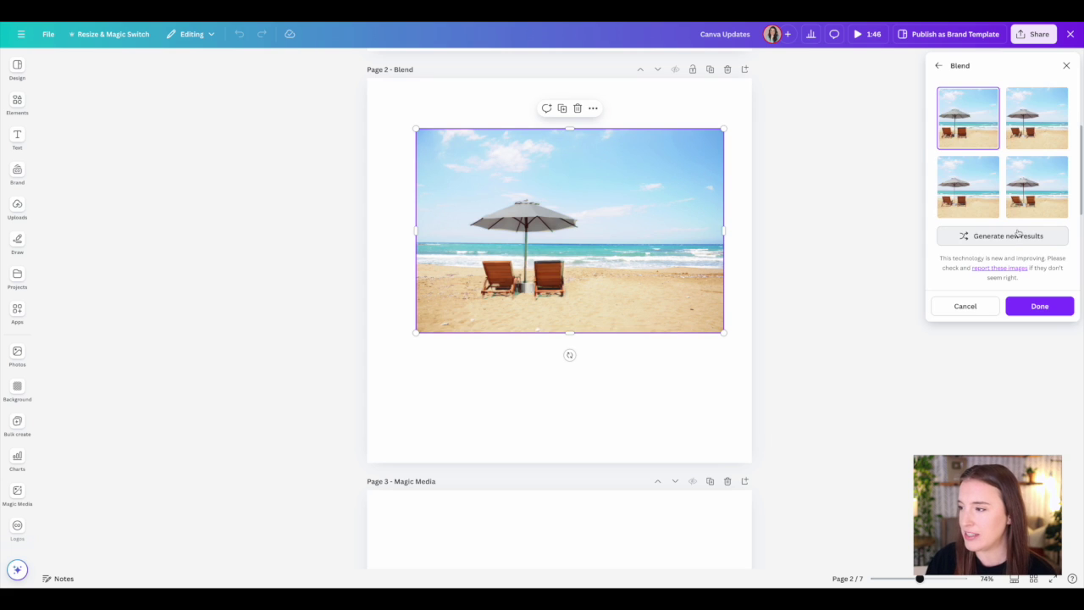
Compare the four blended beach results on page 2, examining the umbrella and chairs up close in each
click(1029, 129)
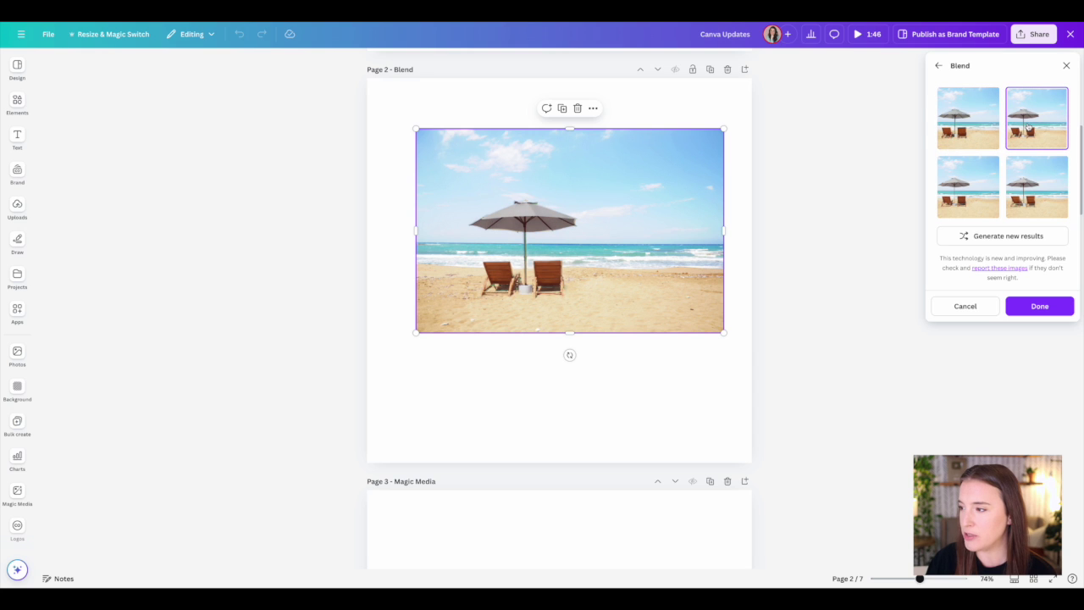
click(977, 195)
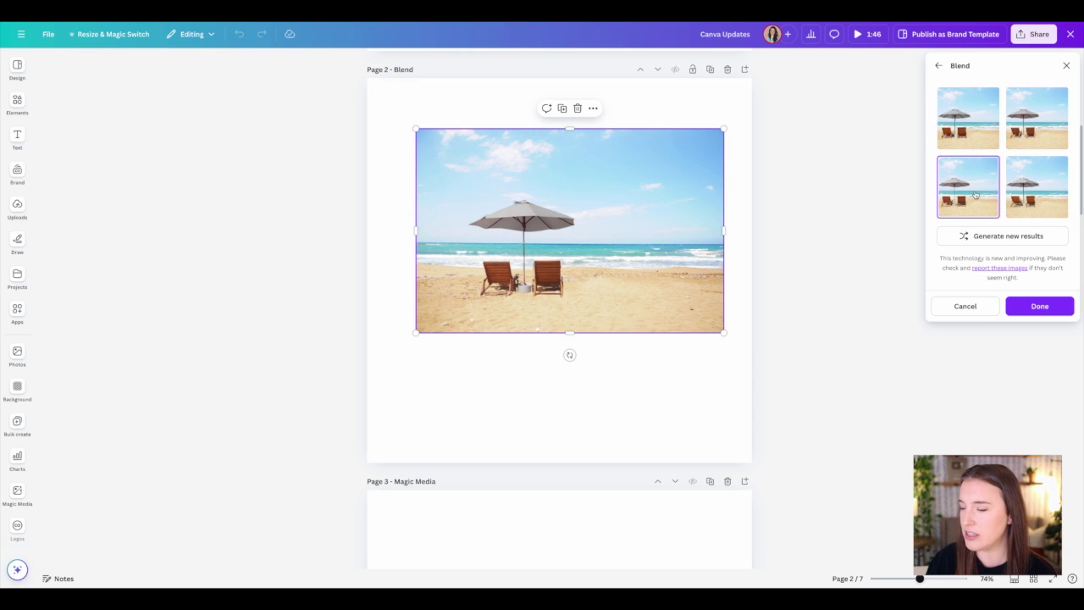
click(1031, 196)
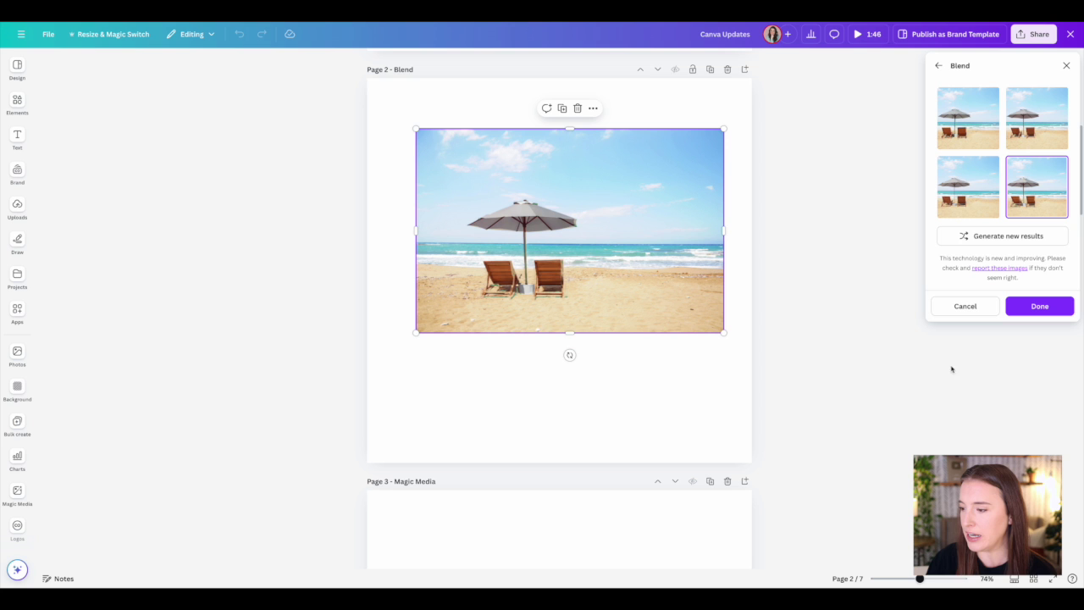
drag(920, 579, 937, 579)
scroll(957, 381, up, 2)
click(978, 133)
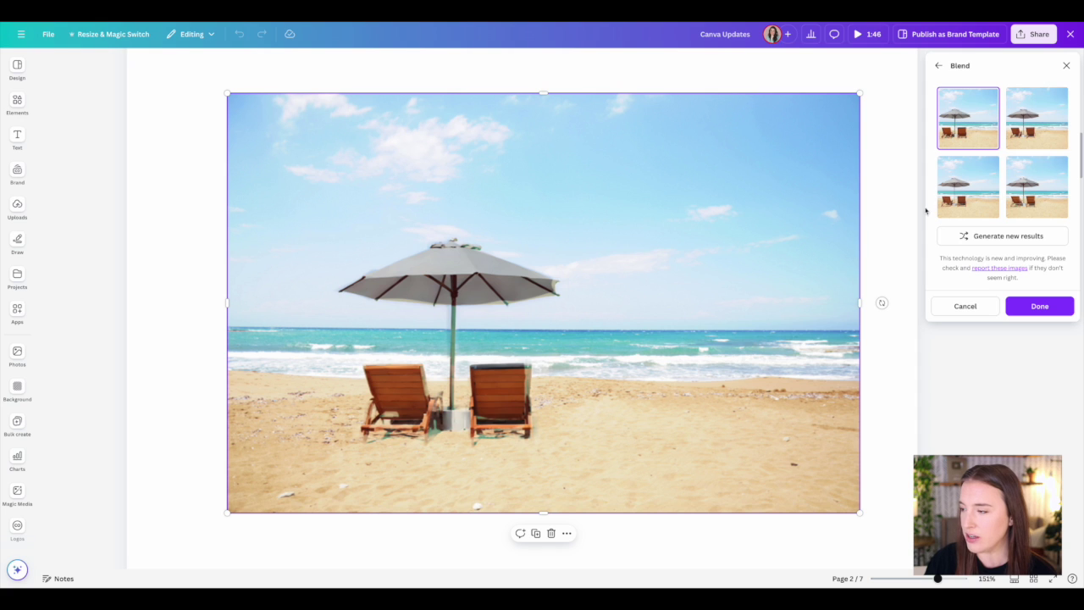
click(1038, 138)
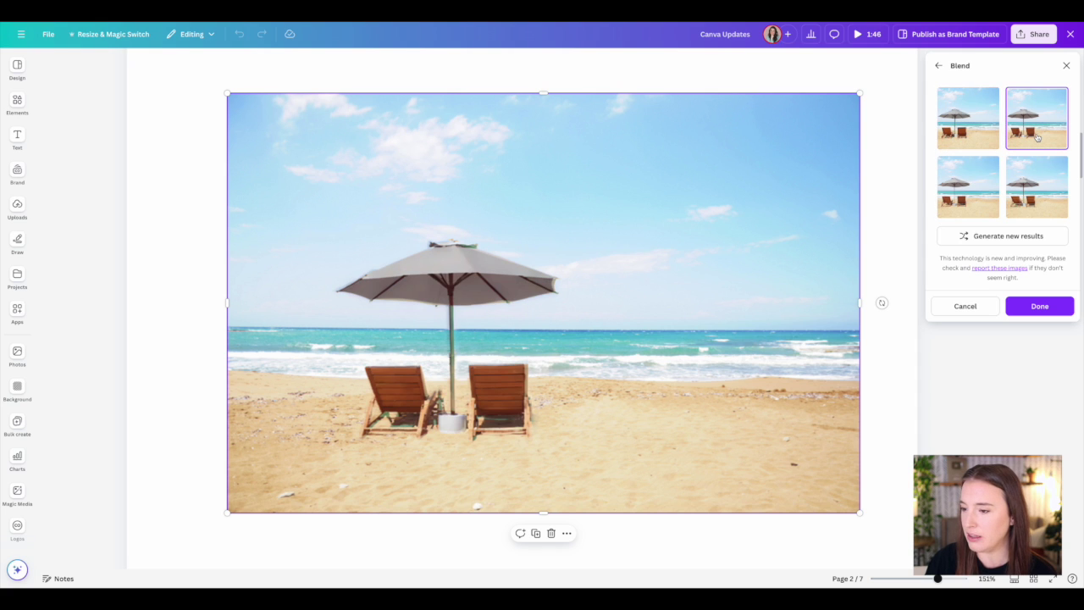
click(974, 203)
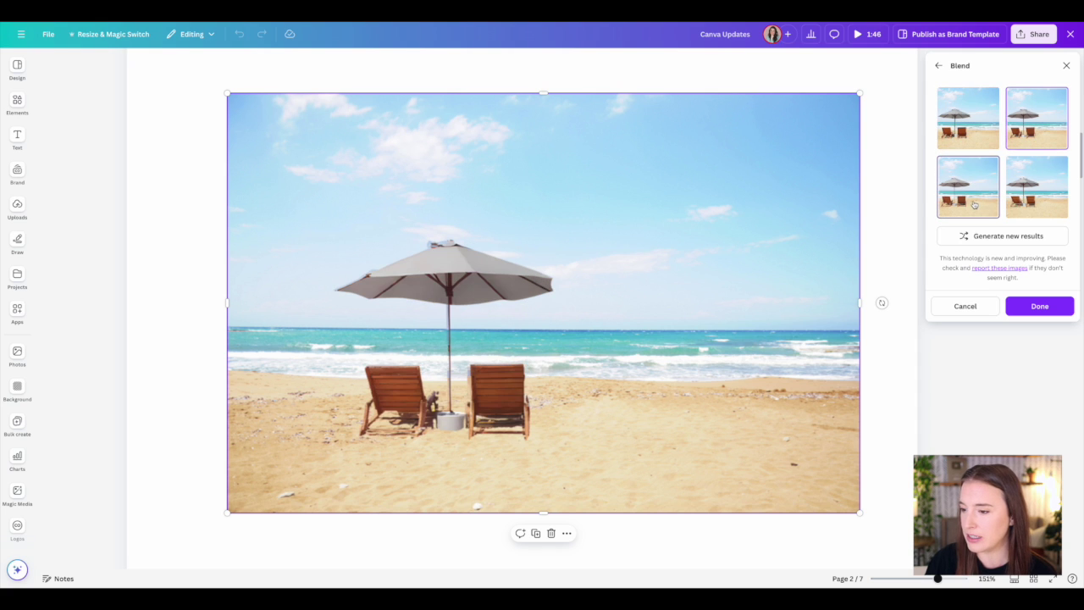
click(1045, 198)
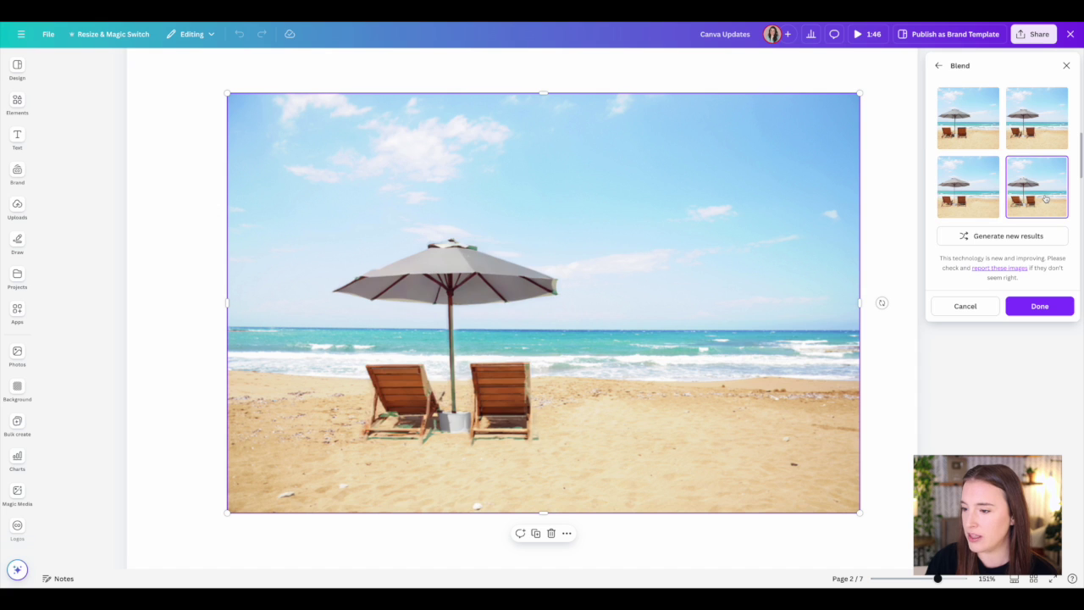
Recheck the second and third blended versions against each other and apply the third one to page 2
click(988, 204)
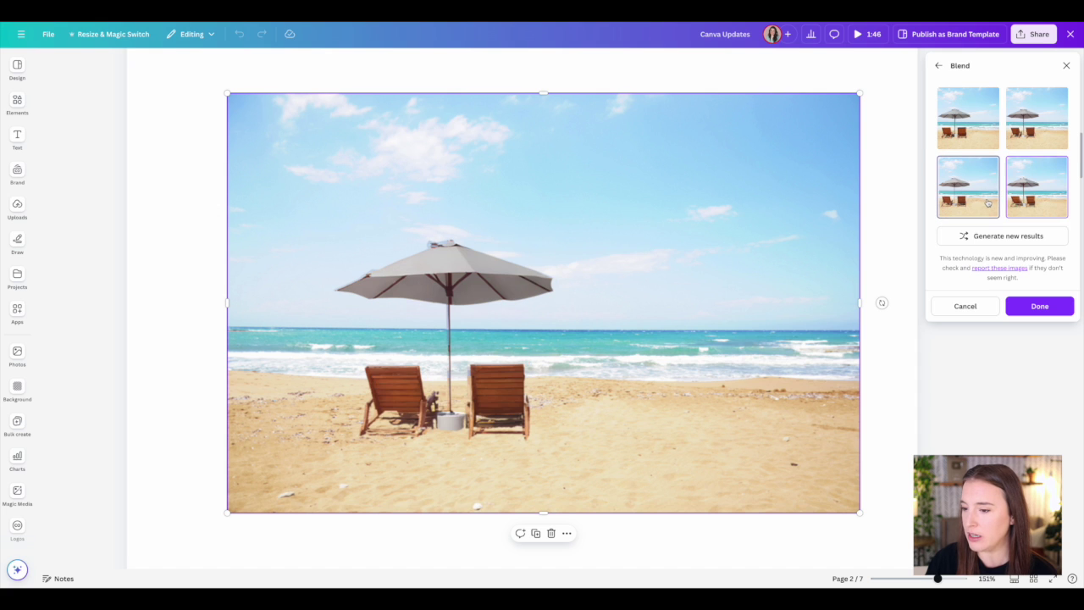
click(1045, 125)
click(970, 197)
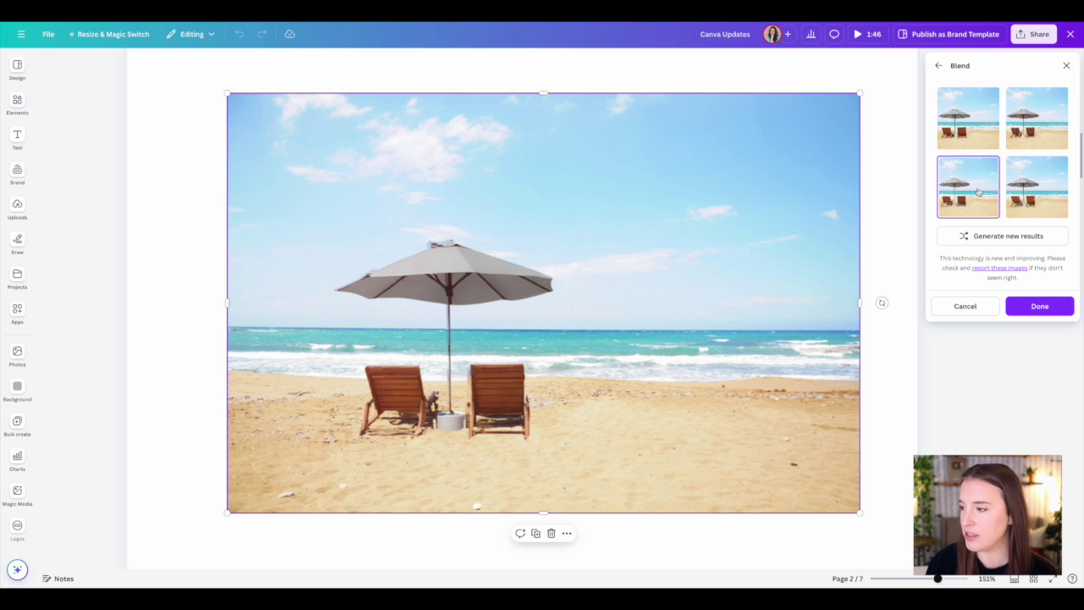
click(1037, 307)
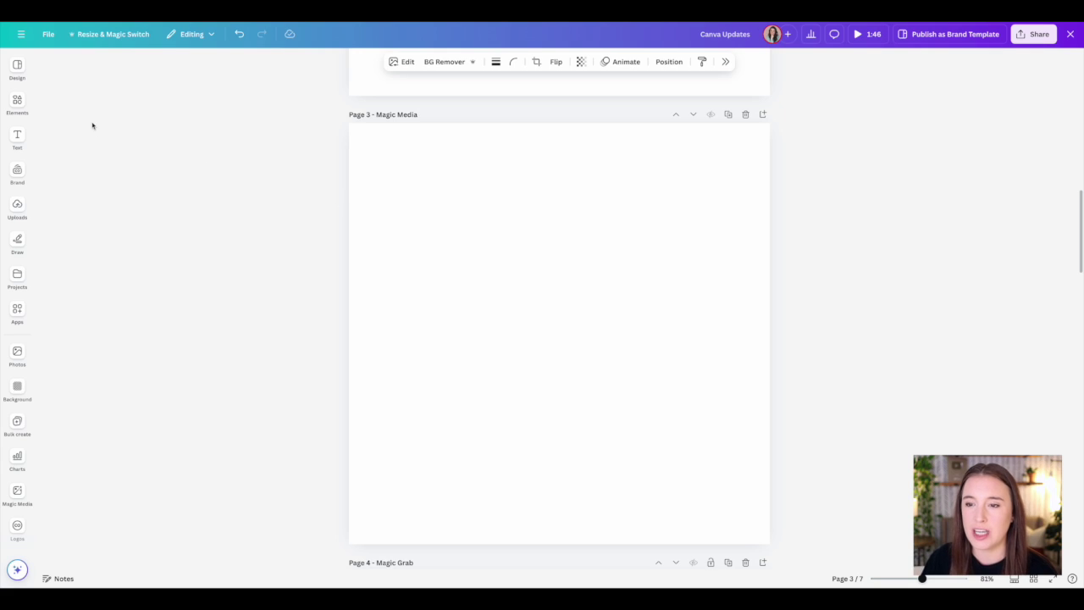
Set up a Magic Media graphic for page 3 with the description "A pink and red peony flower with leaves"
click(17, 102)
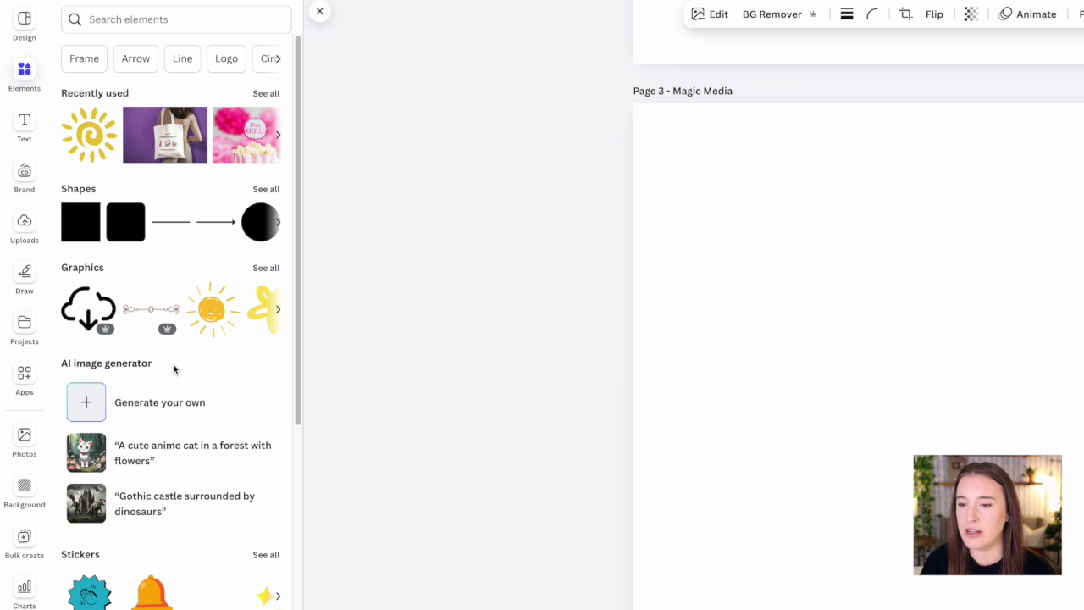
click(164, 410)
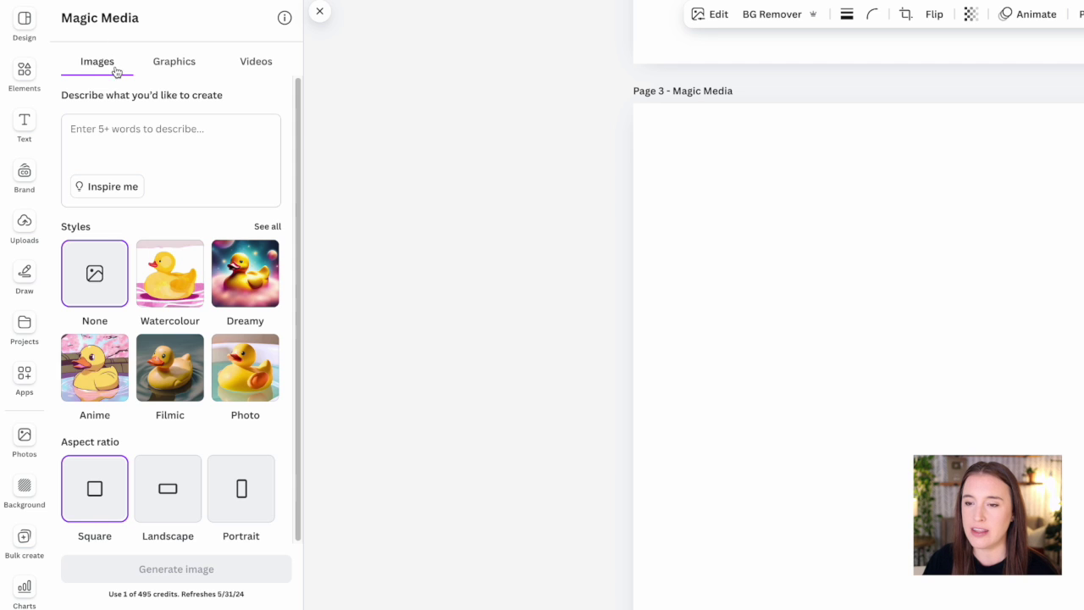
click(172, 65)
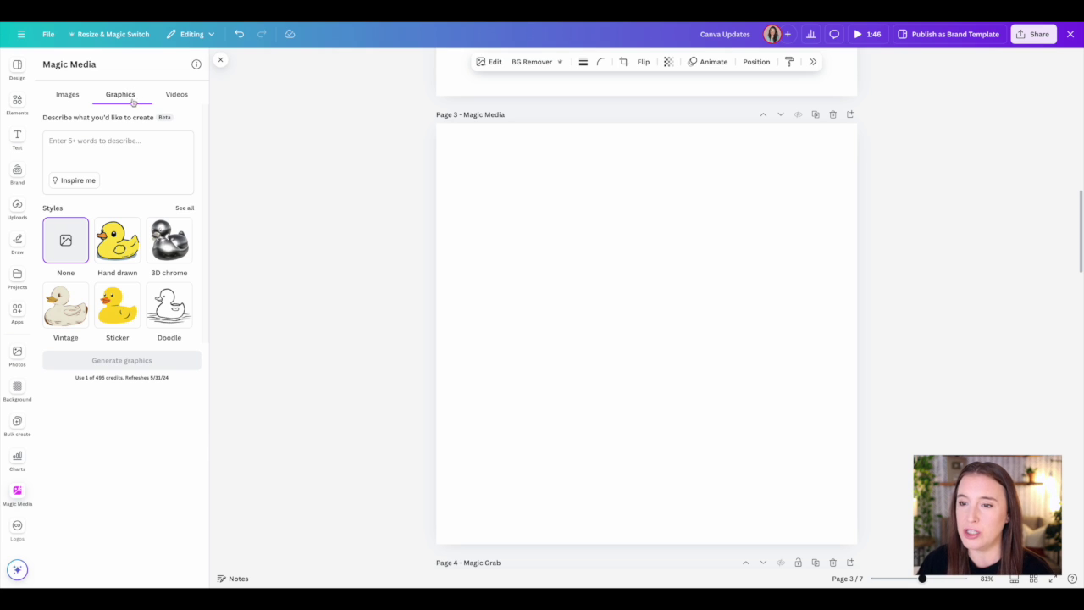
click(76, 145)
text(A pink and red peony flower with leaves)
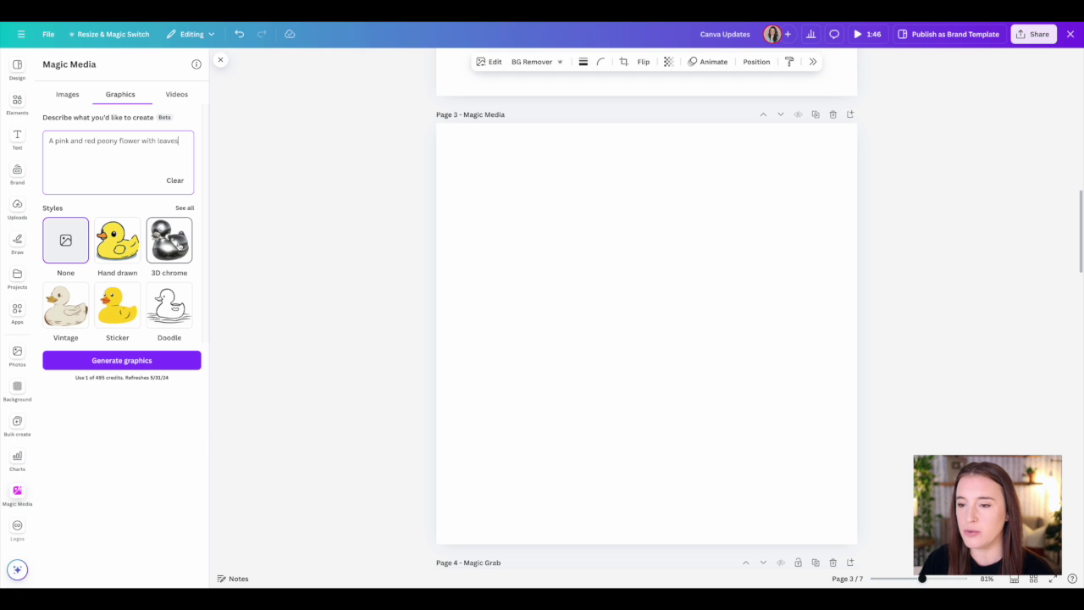
Generate the peony graphics in the Hand drawn style and add the second result to page 3
click(184, 208)
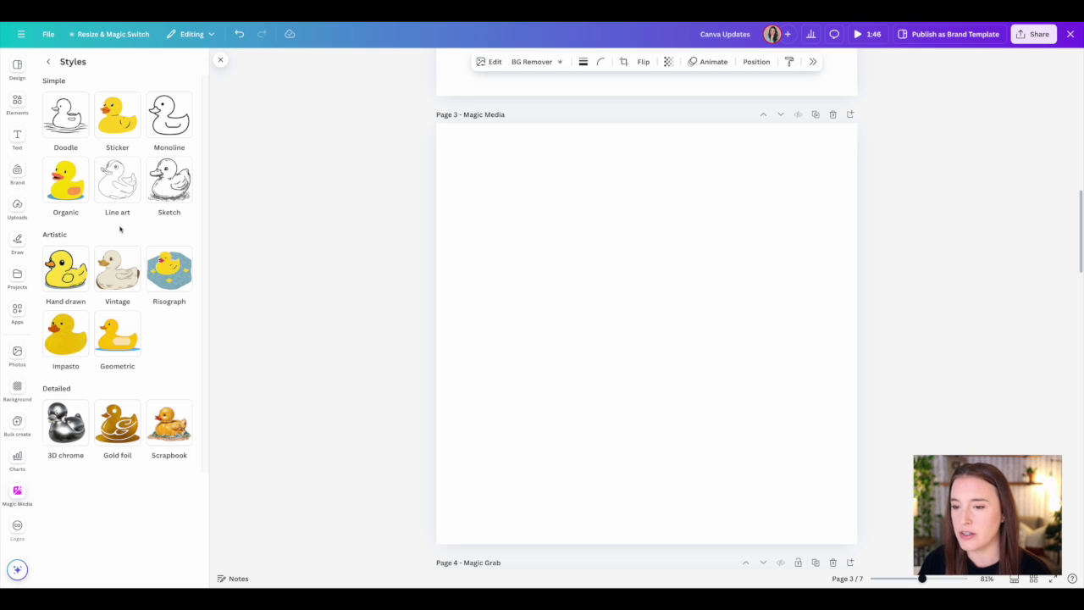
click(62, 273)
click(126, 362)
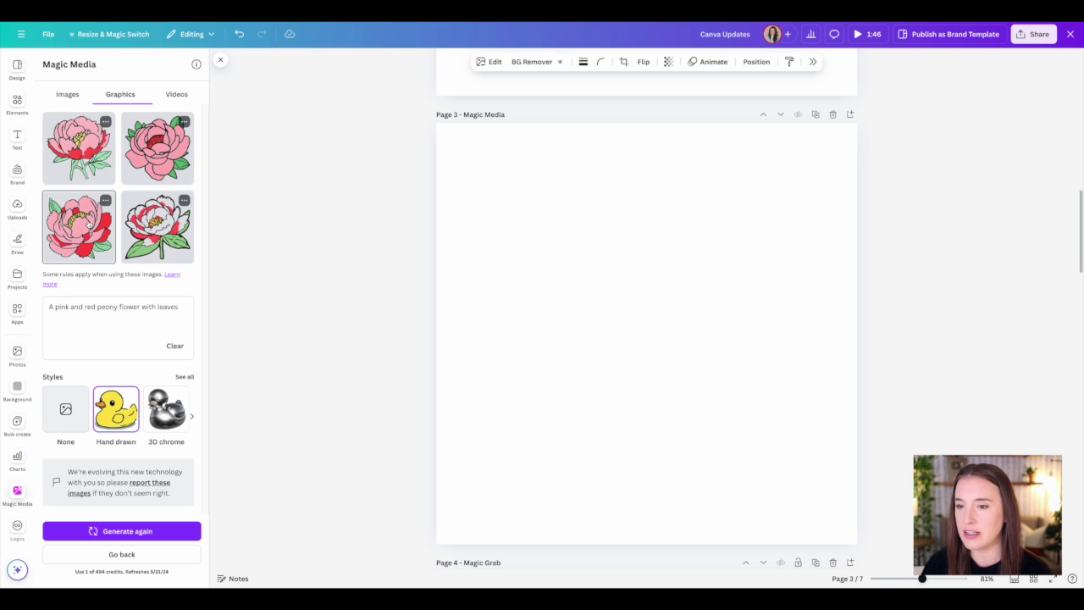
click(171, 171)
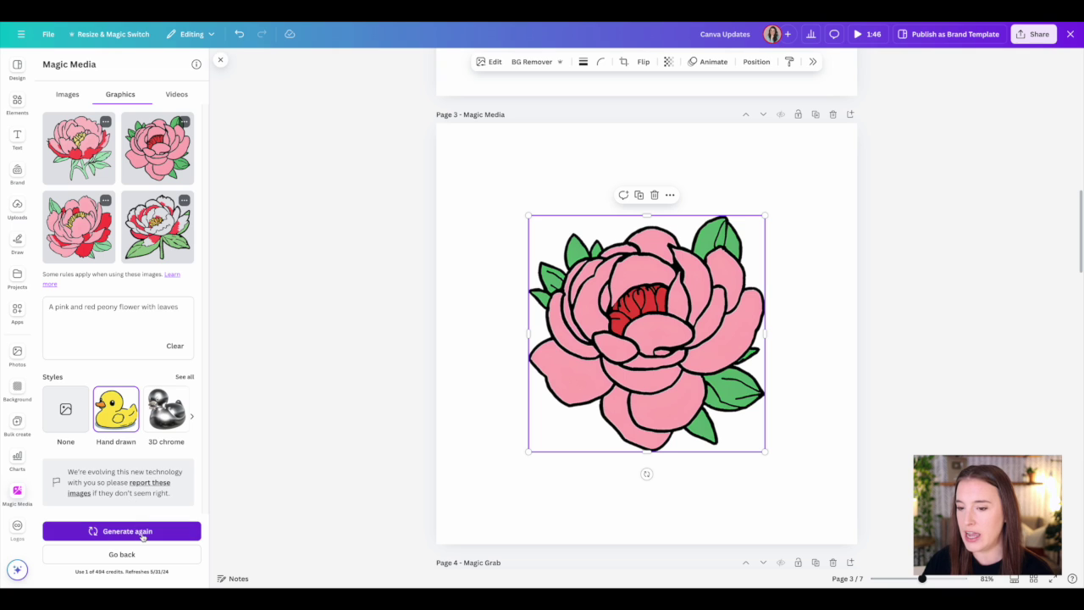
Regenerate the peony in the 3D chrome style, add the second result to page 3 and shrink it beside the pink peony
click(185, 378)
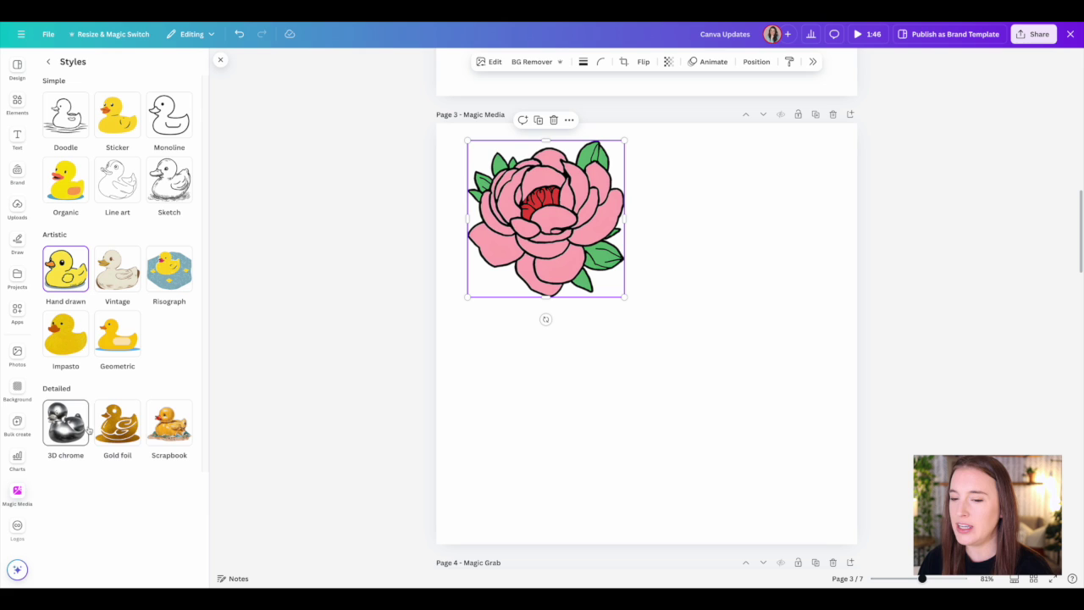
click(66, 431)
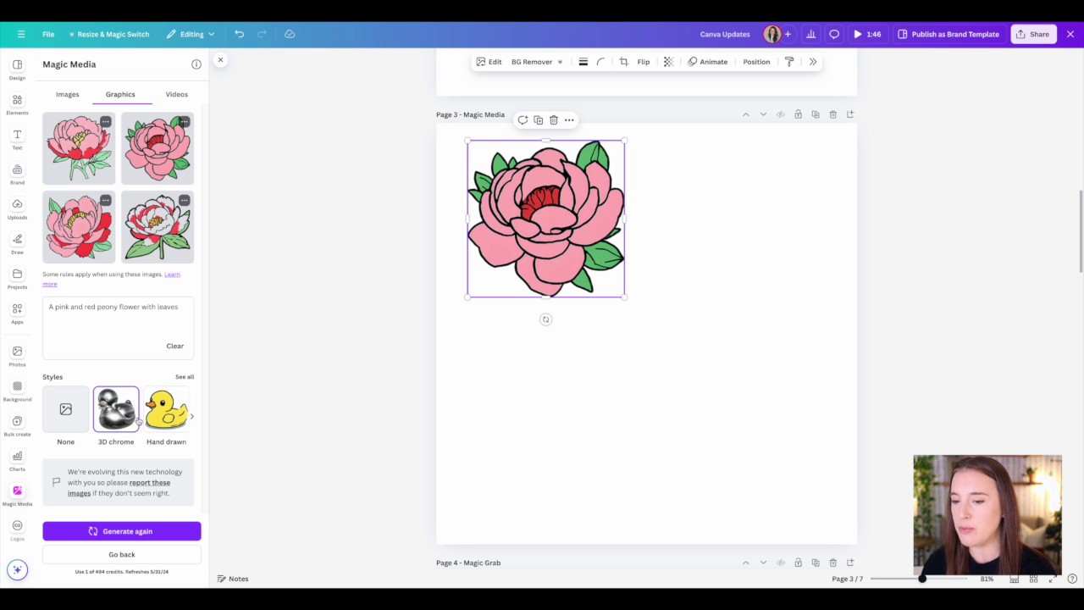
click(150, 532)
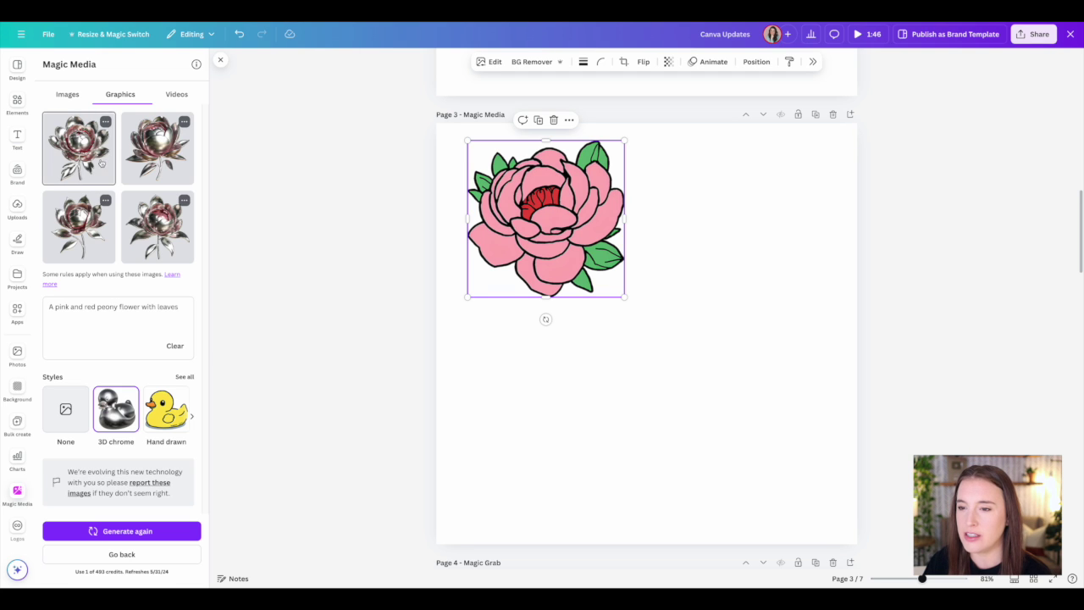
click(159, 171)
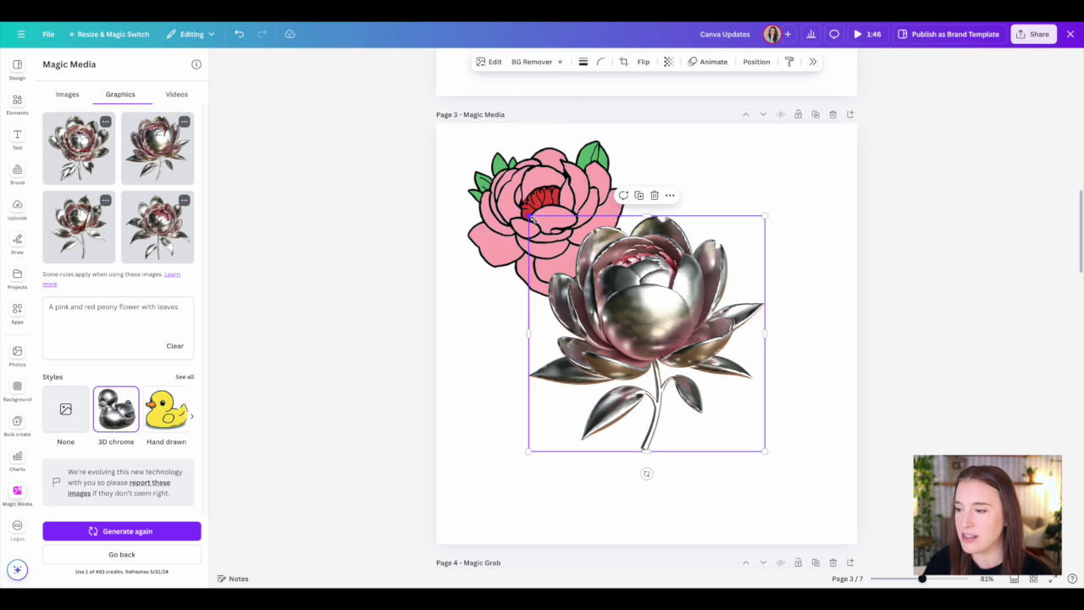
drag(530, 217, 625, 311)
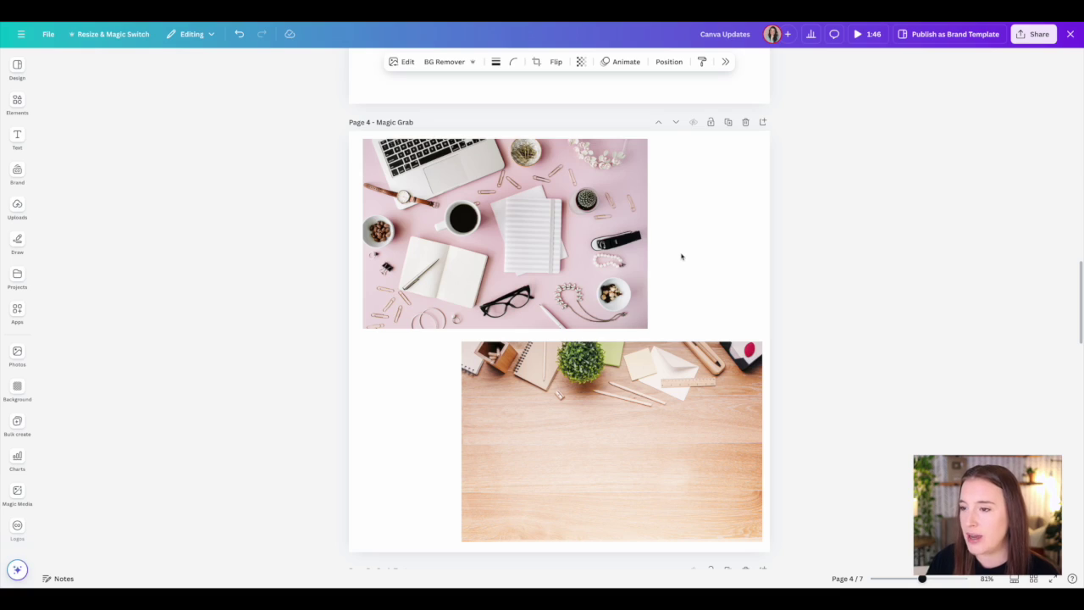
Start Magic Grab on the pink desk photo on page 4 and preview its selectable objects
click(522, 194)
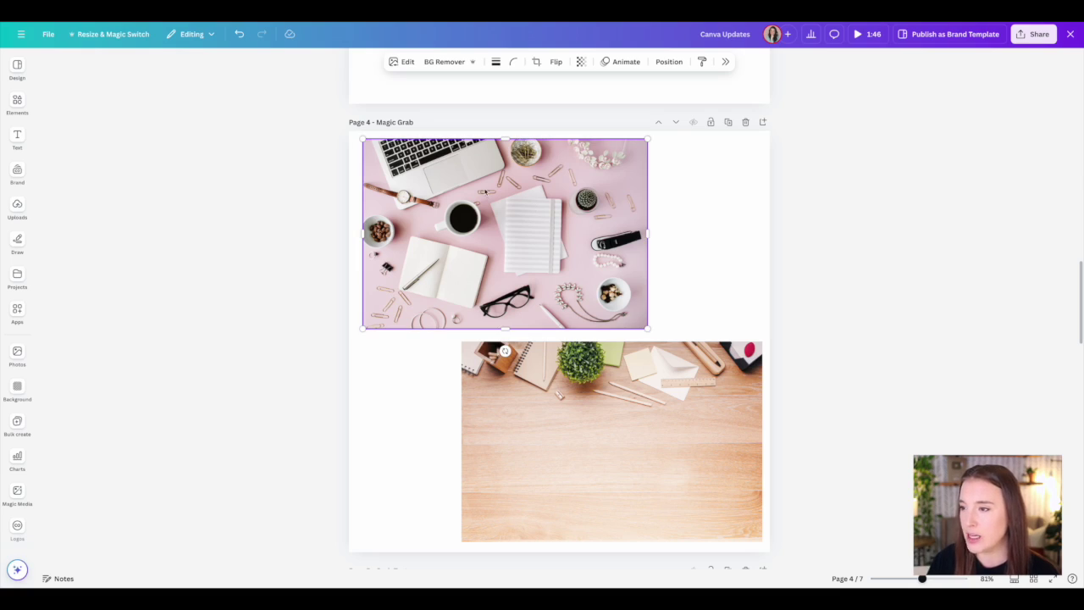
click(724, 61)
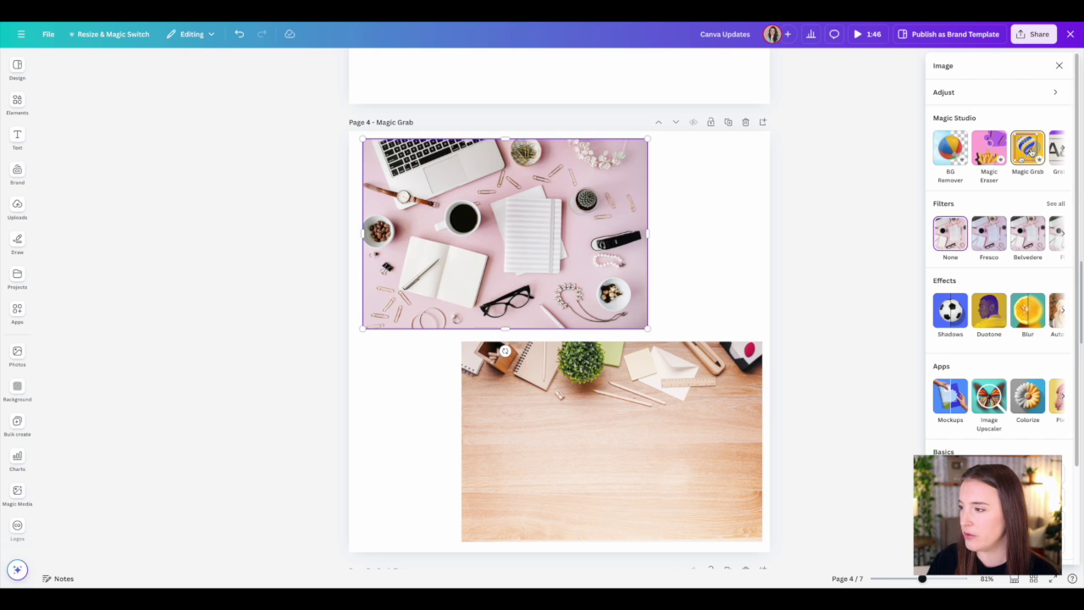
click(995, 133)
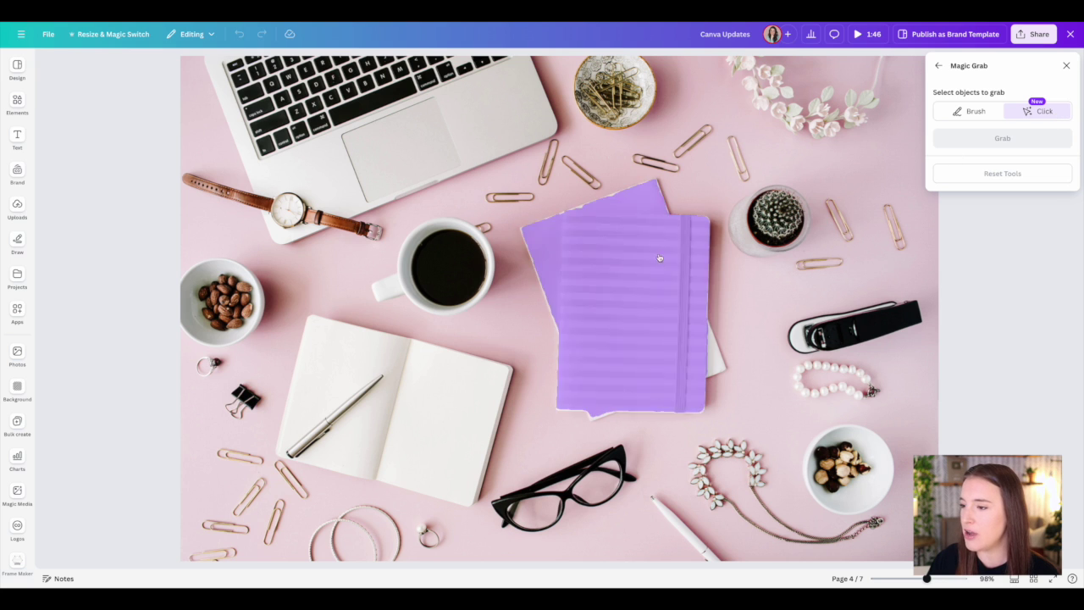
click(445, 405)
click(456, 279)
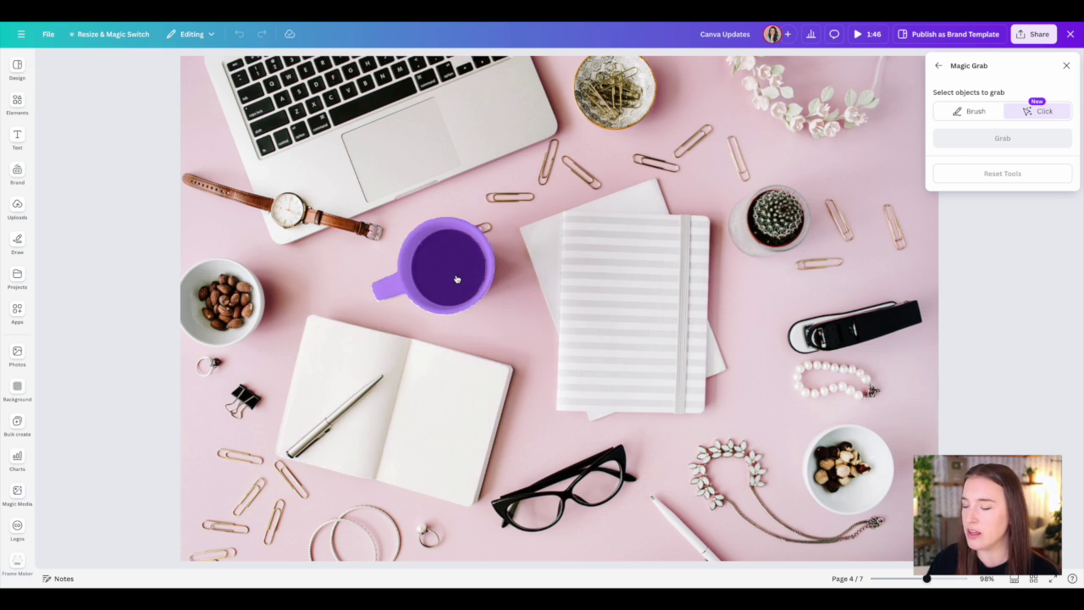
Grab the whole stapler and the coffee mug from the pink desk photo and move them onto the wooden desk photo
click(837, 340)
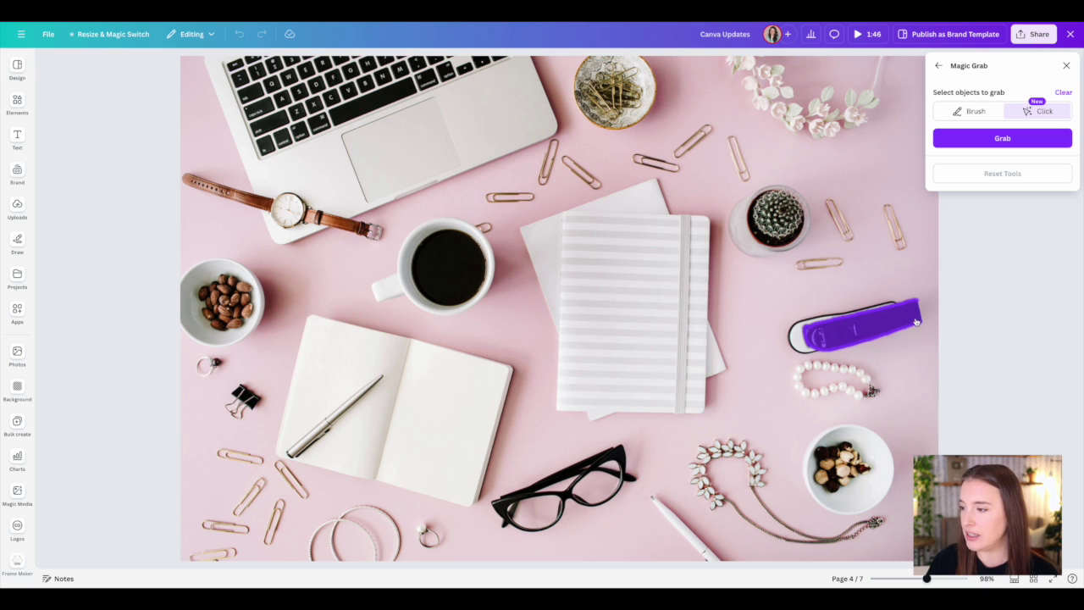
click(797, 342)
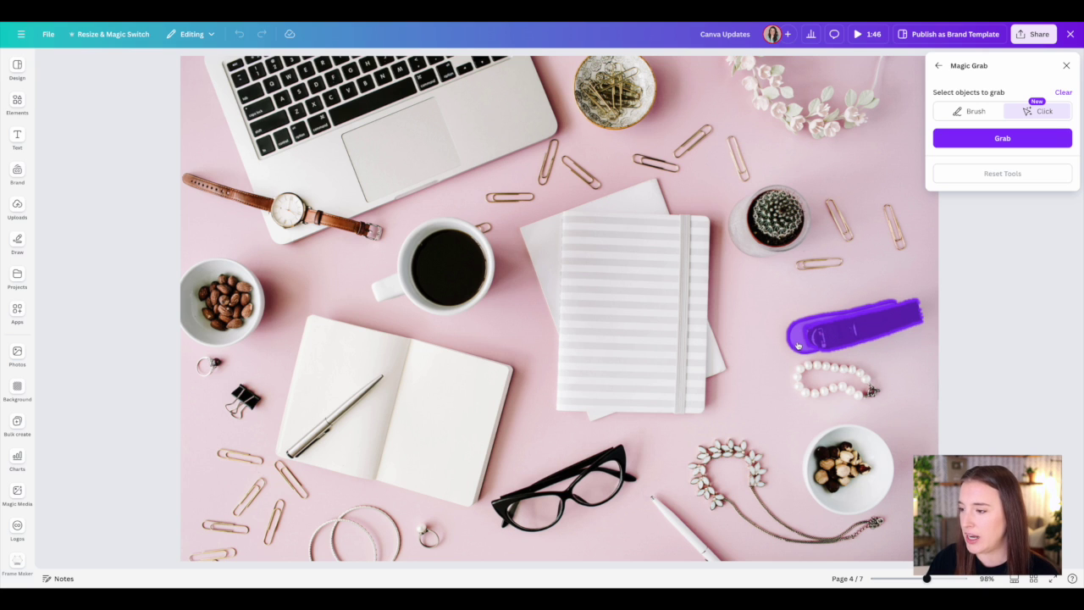
click(460, 263)
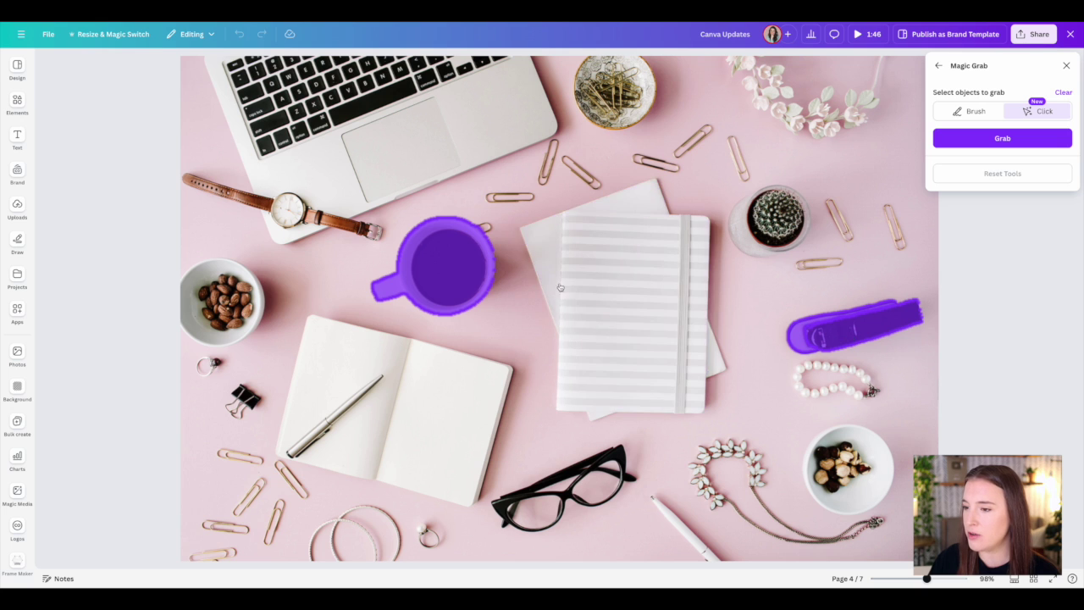
click(961, 143)
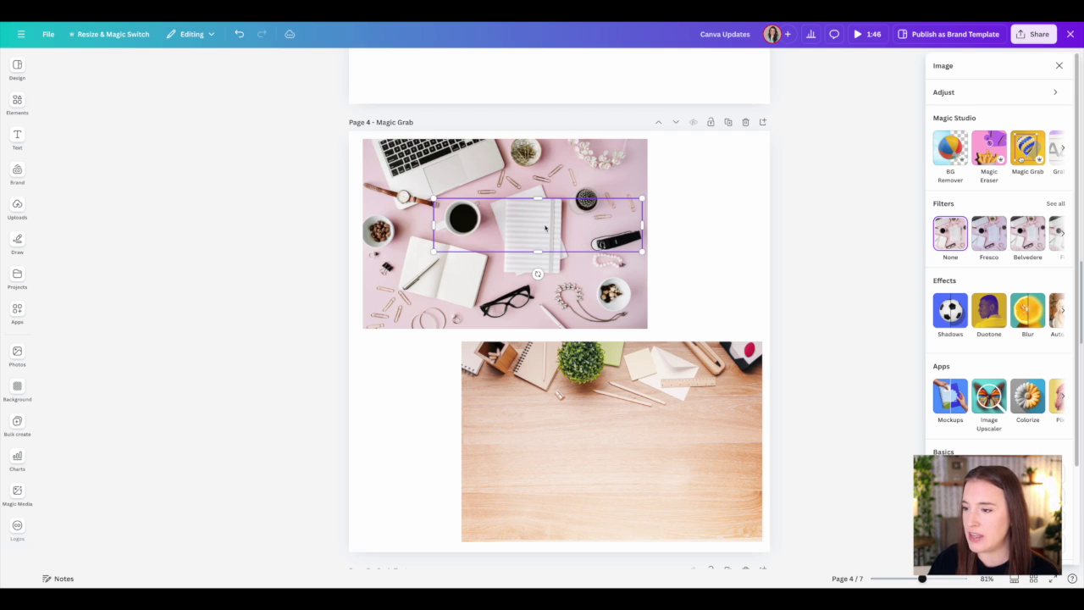
drag(545, 227, 630, 434)
drag(519, 459, 498, 485)
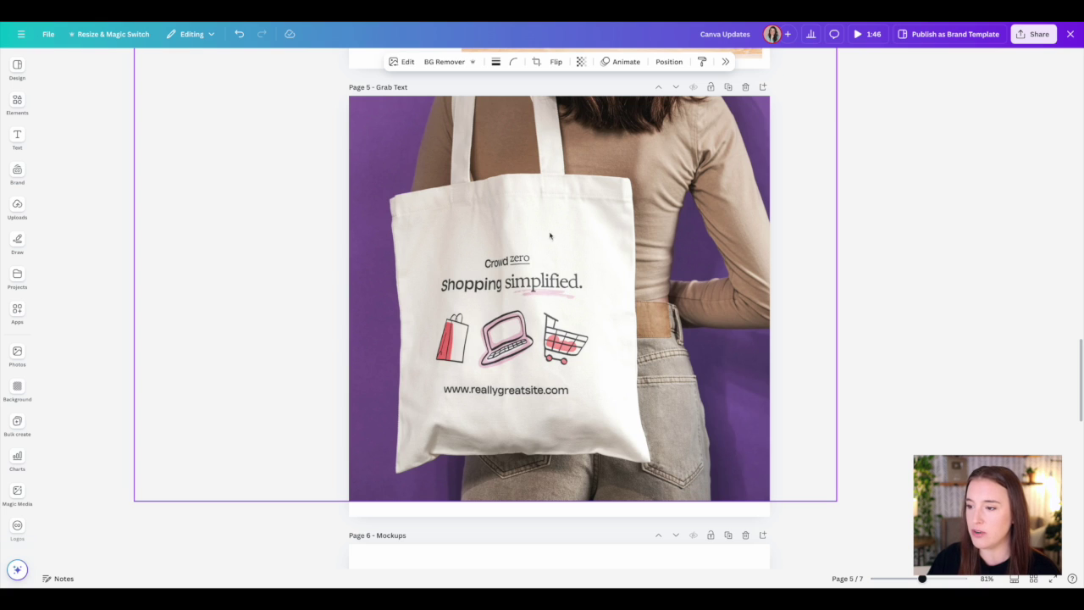
Use Grab Text on the page 5 tote bag photo to extract the "shopping simplified." line as editable text
click(464, 233)
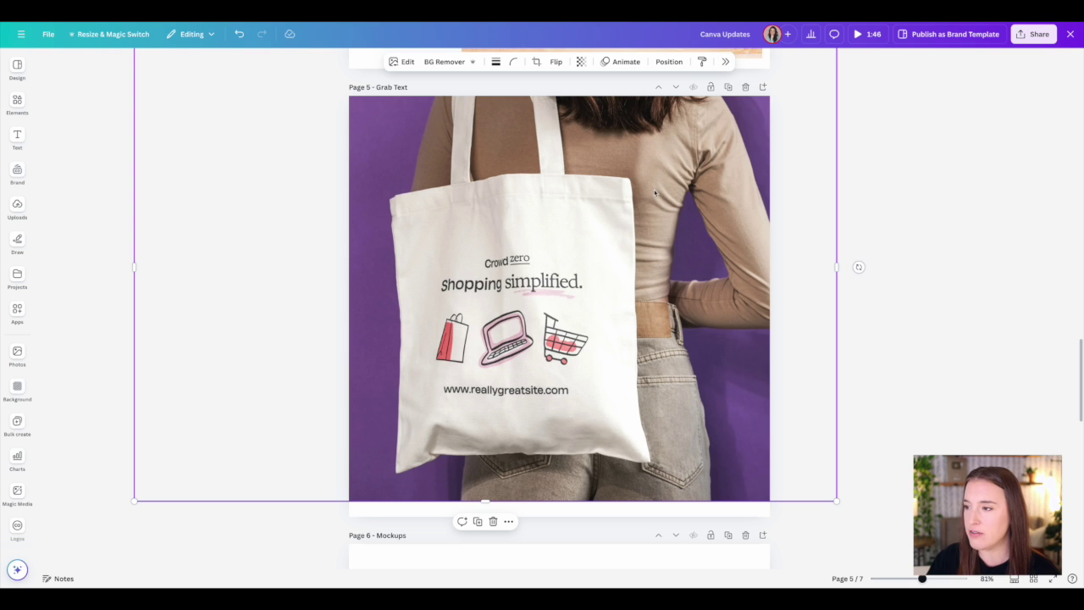
click(402, 61)
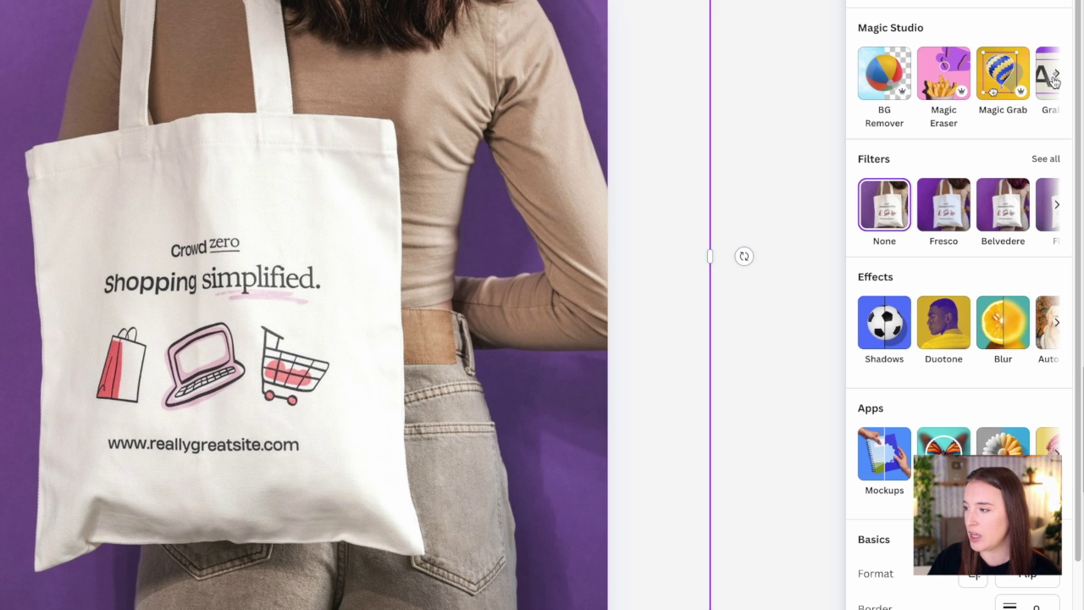
click(1055, 76)
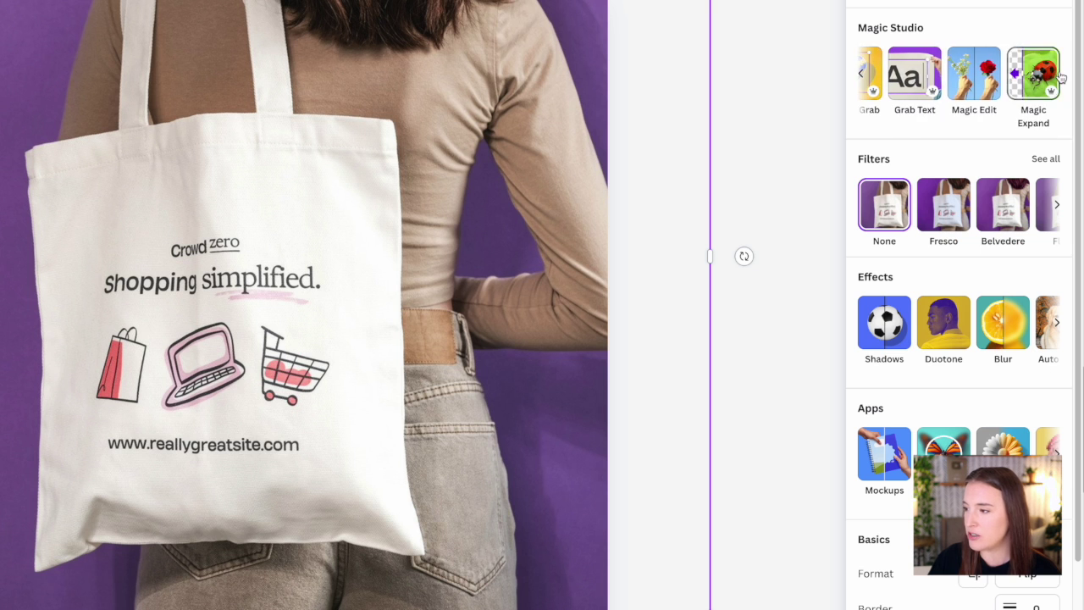
click(927, 75)
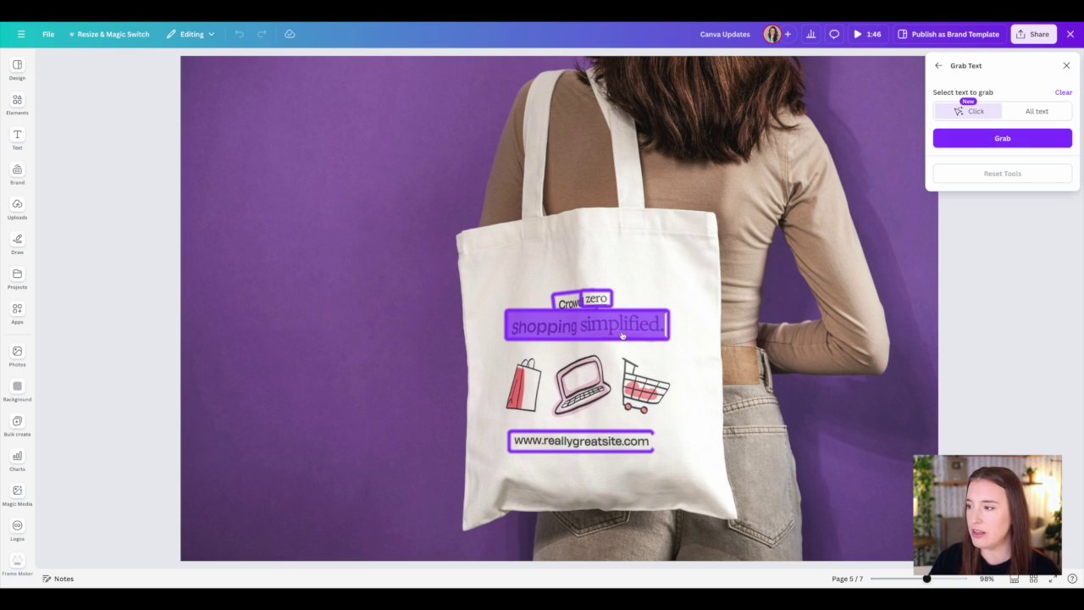
click(953, 140)
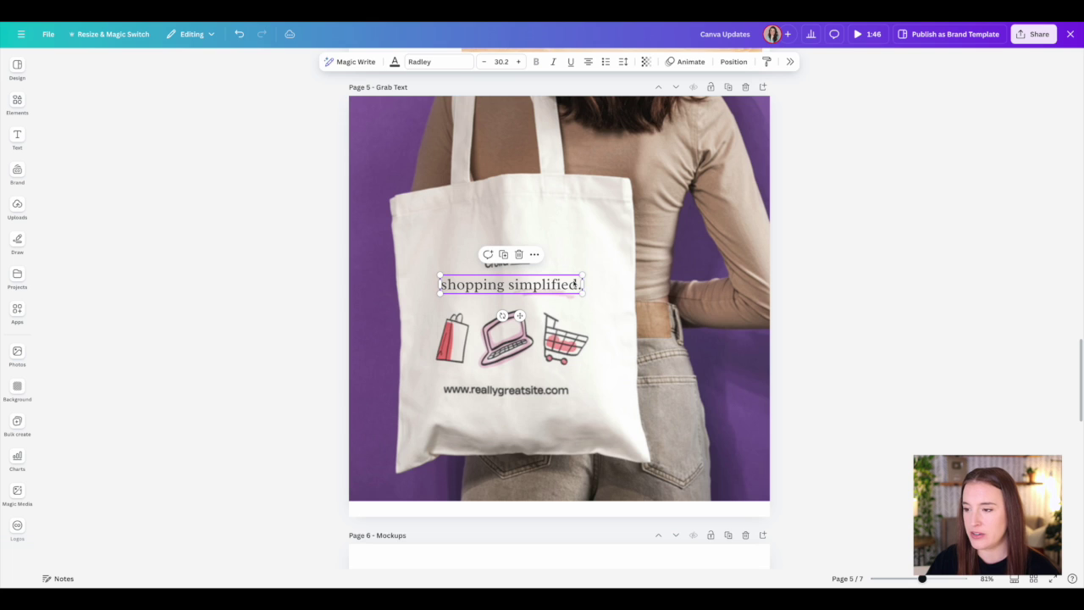
Nudge the grabbed "shopping simplified." text slightly upward, select its wording for editing and rotate the text box
mouse_move(543, 289)
mouse_down()
mouse_move(537, 242)
mouse_move(522, 284)
mouse_move(541, 285)
mouse_up()
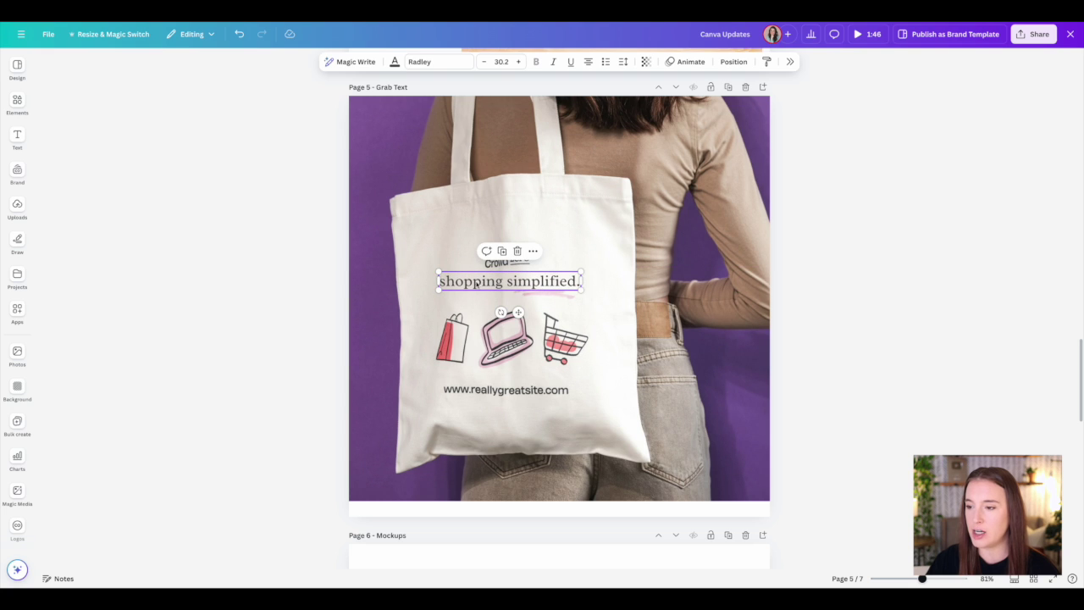
double_click(563, 280)
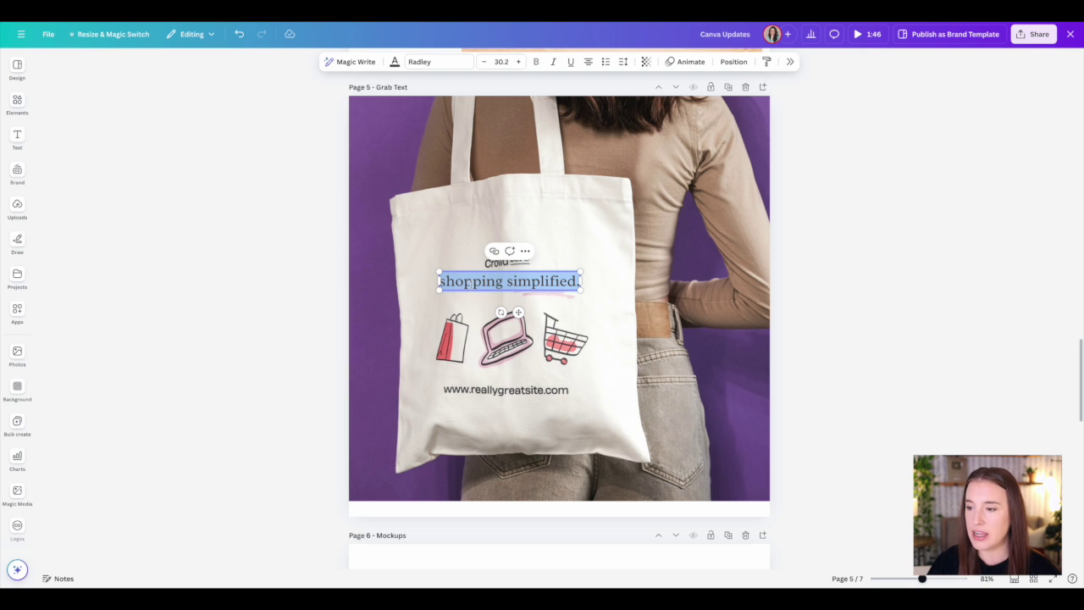
drag(501, 313, 534, 336)
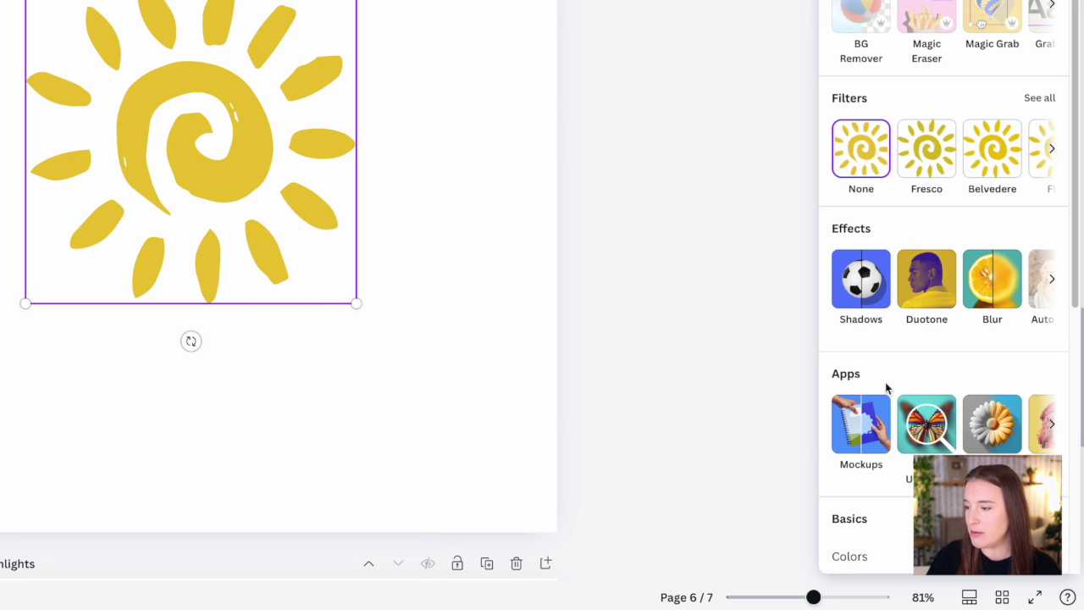
Turn the yellow sun graphic on page 6 into the tote bag video mockup with the pink background
click(862, 452)
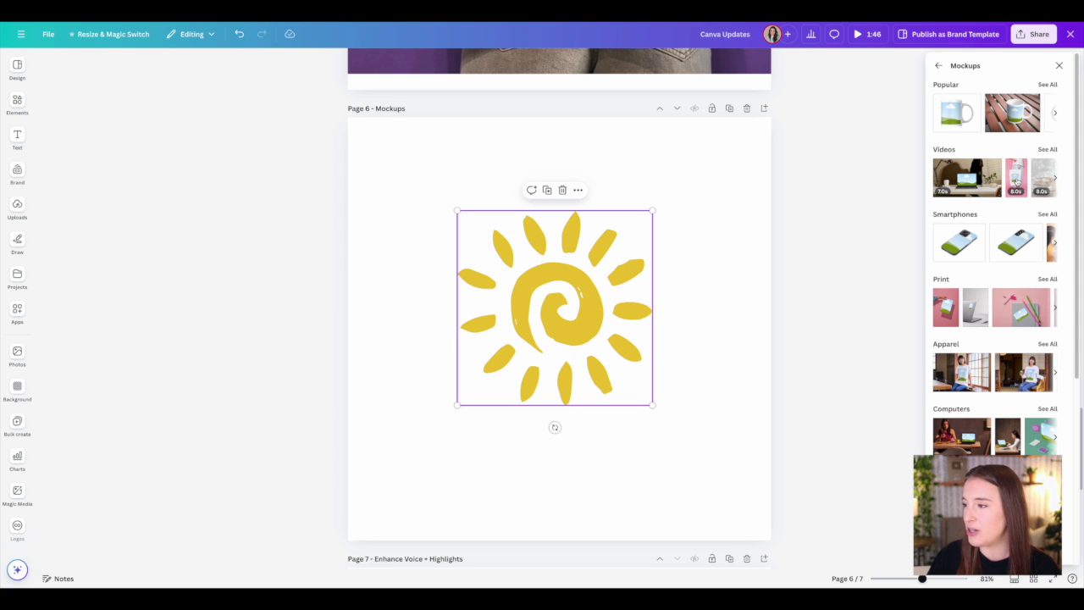
click(1016, 180)
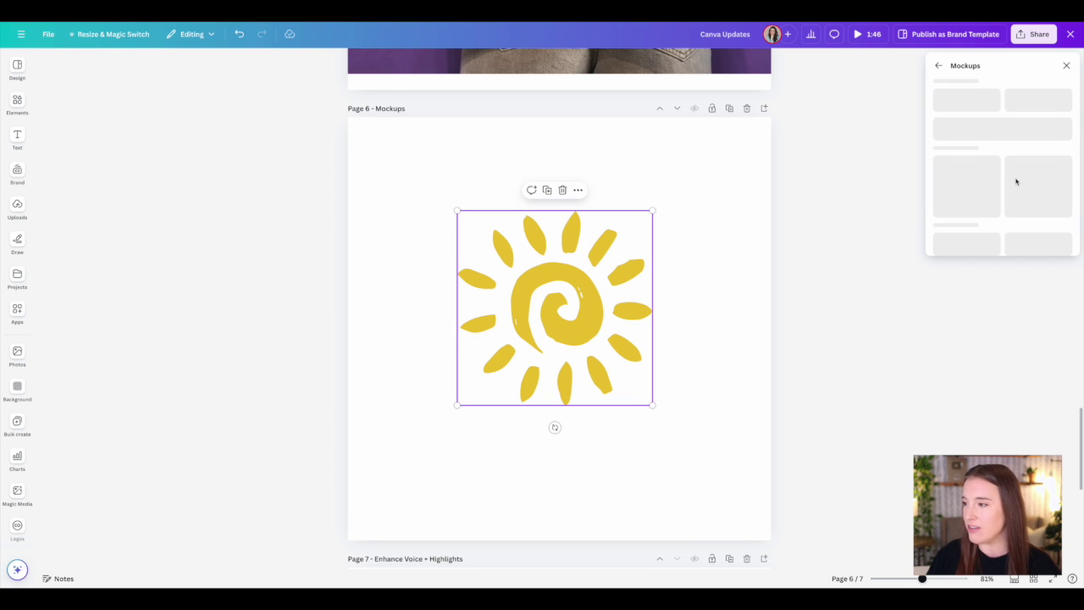
click(559, 327)
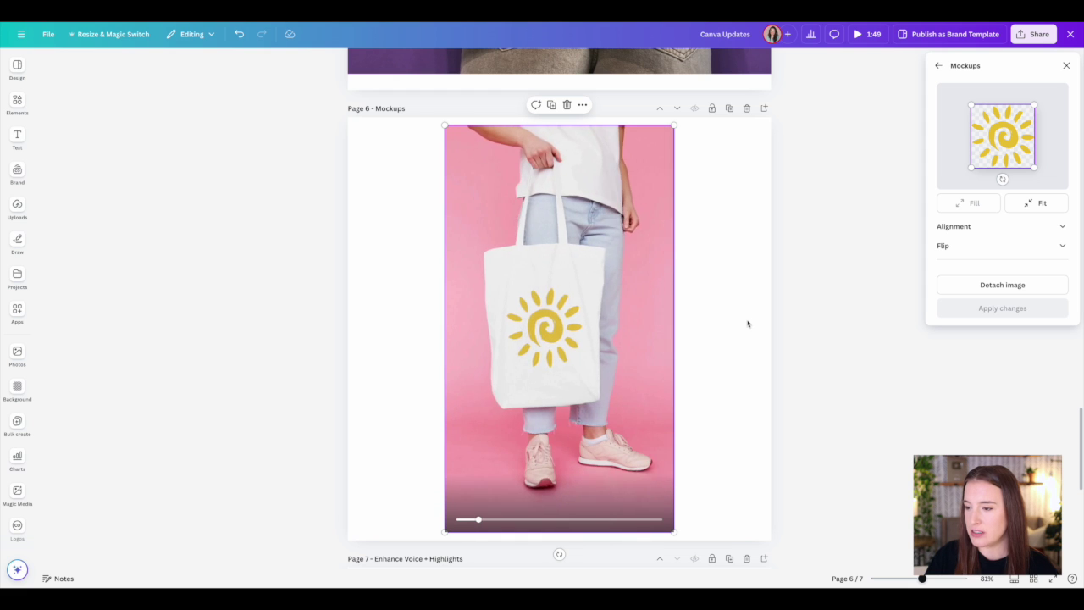
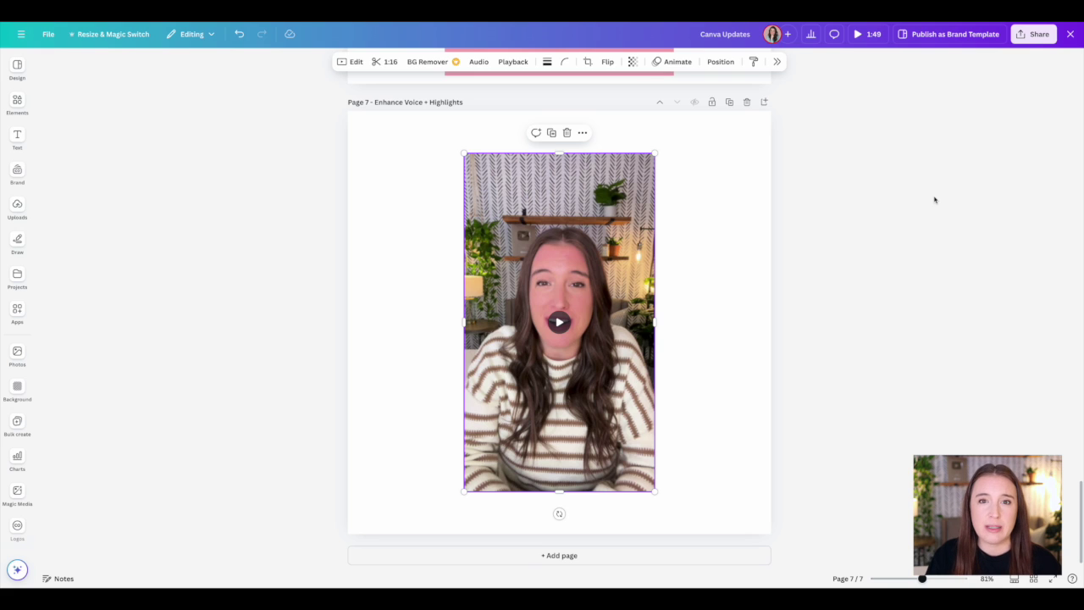
Generate highlights from the talking video on page 7
mouse_move(553, 194)
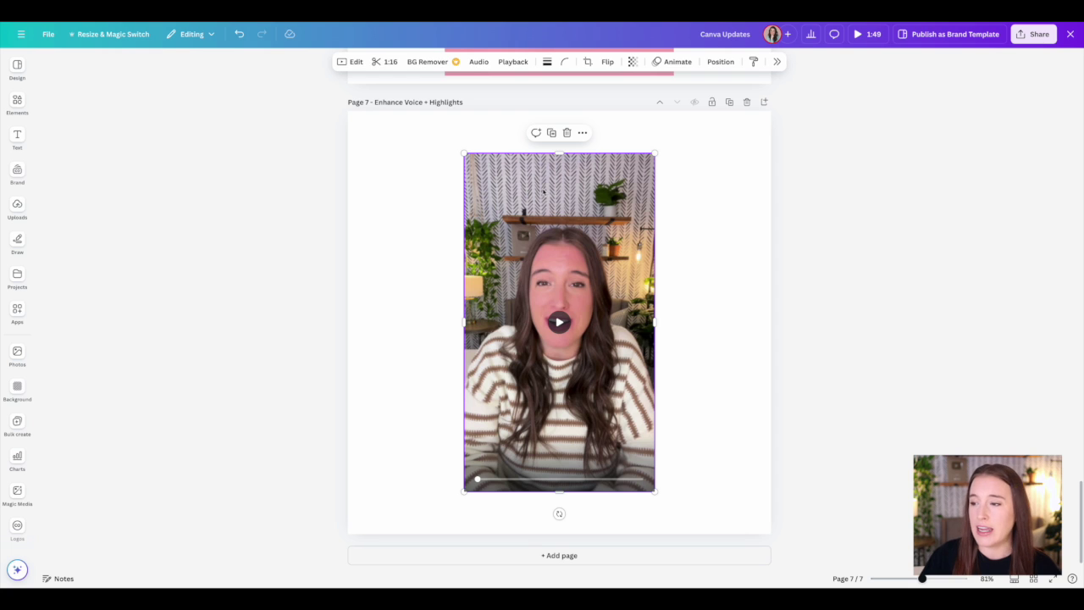
click(379, 64)
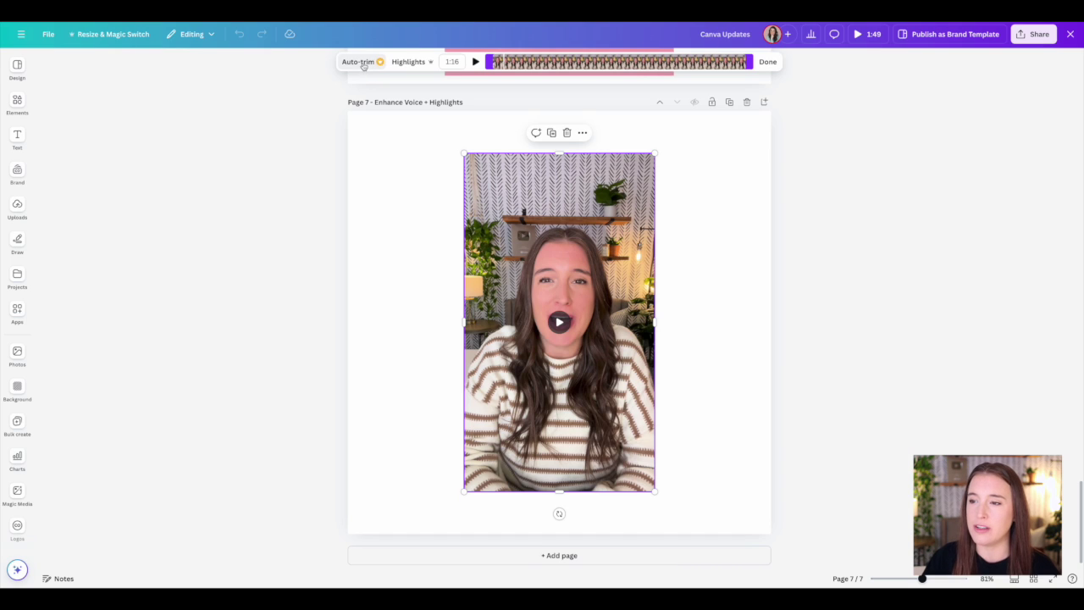
click(409, 62)
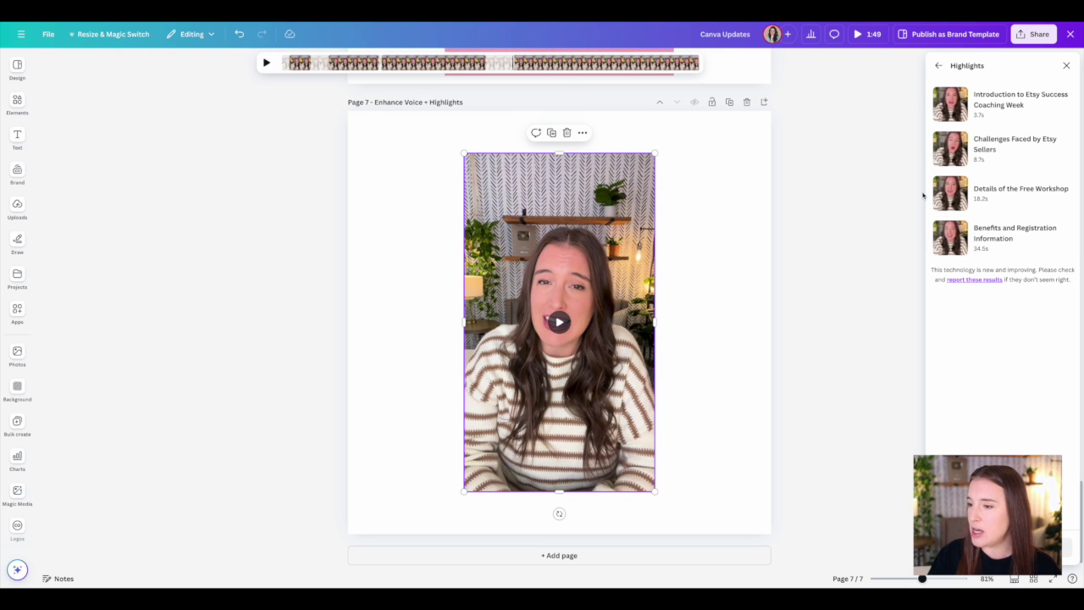
Apply the highlights "Introduction to Etsy Success Coaching Week" and "Challenges Faced by Etsy Sellers" to the design and check the clip pages
click(1018, 105)
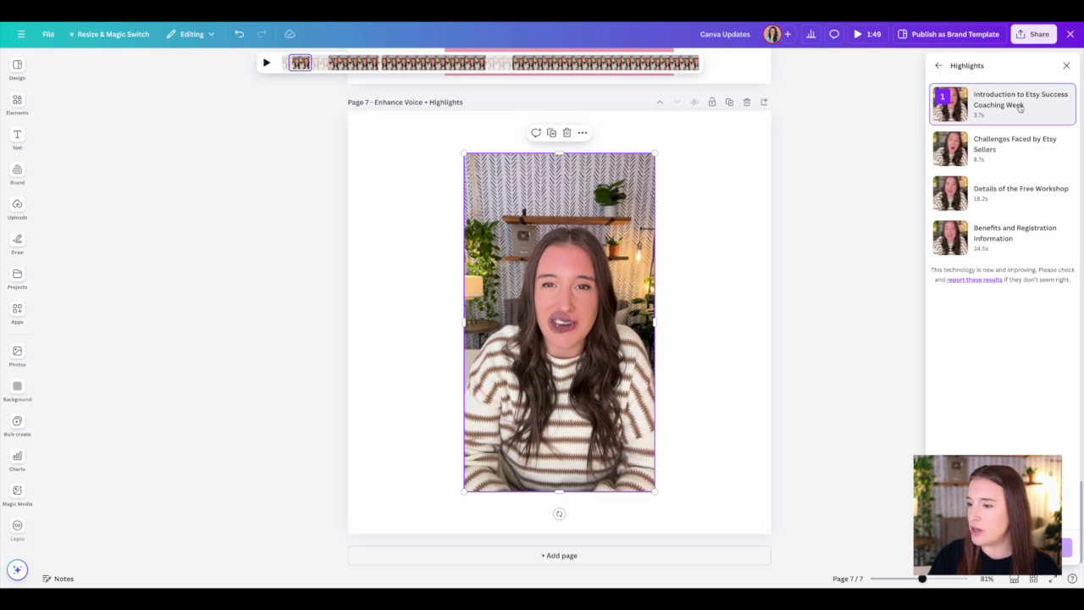
click(1019, 153)
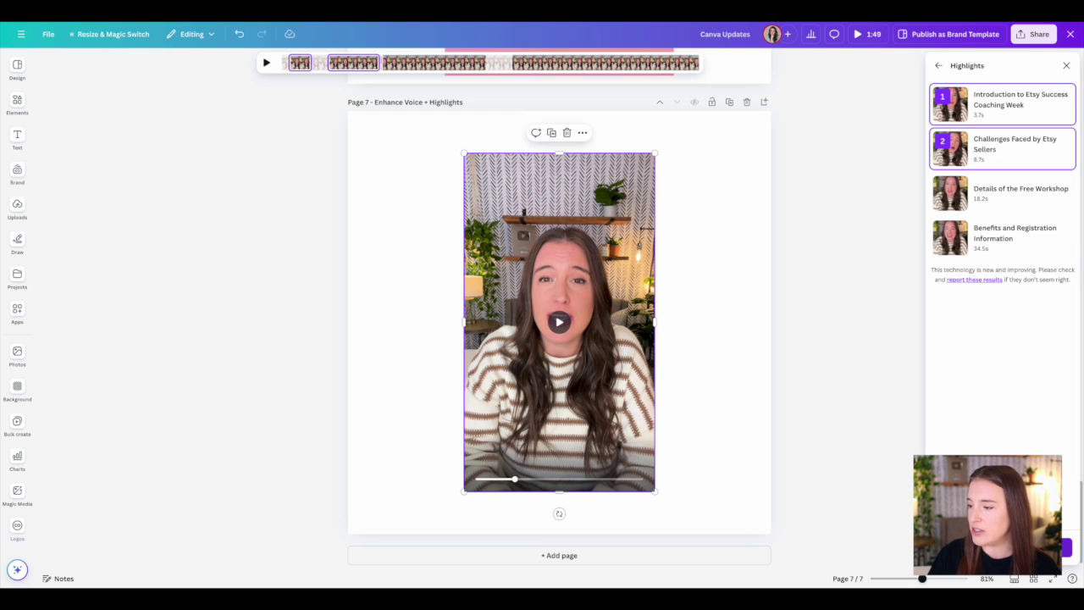
click(1065, 547)
scroll(866, 435, up, 5)
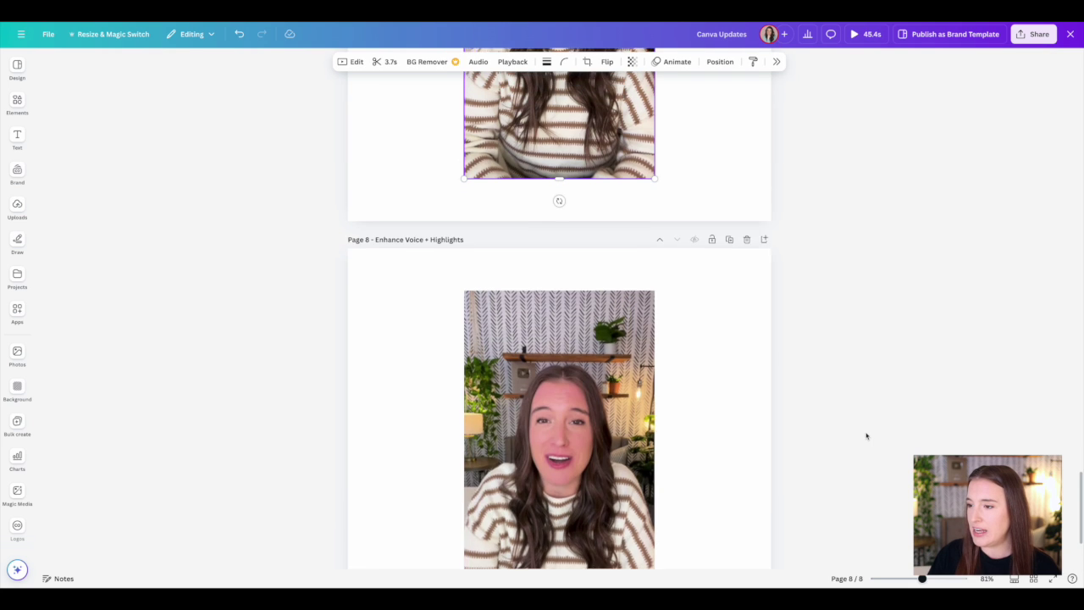
scroll(869, 437, up, 2)
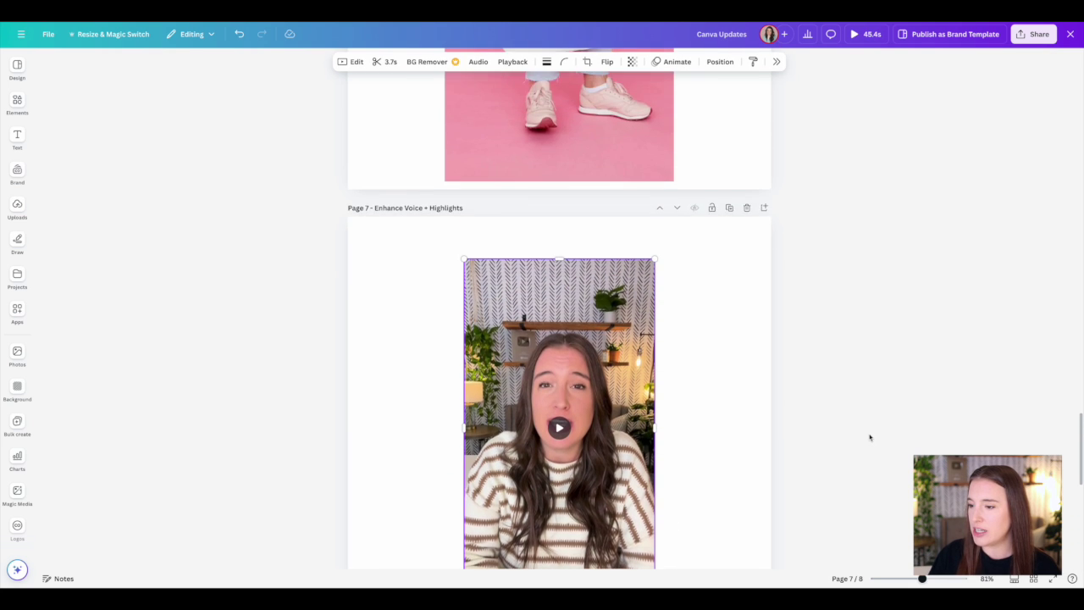
scroll(868, 437, down, 4)
scroll(870, 437, down, 2)
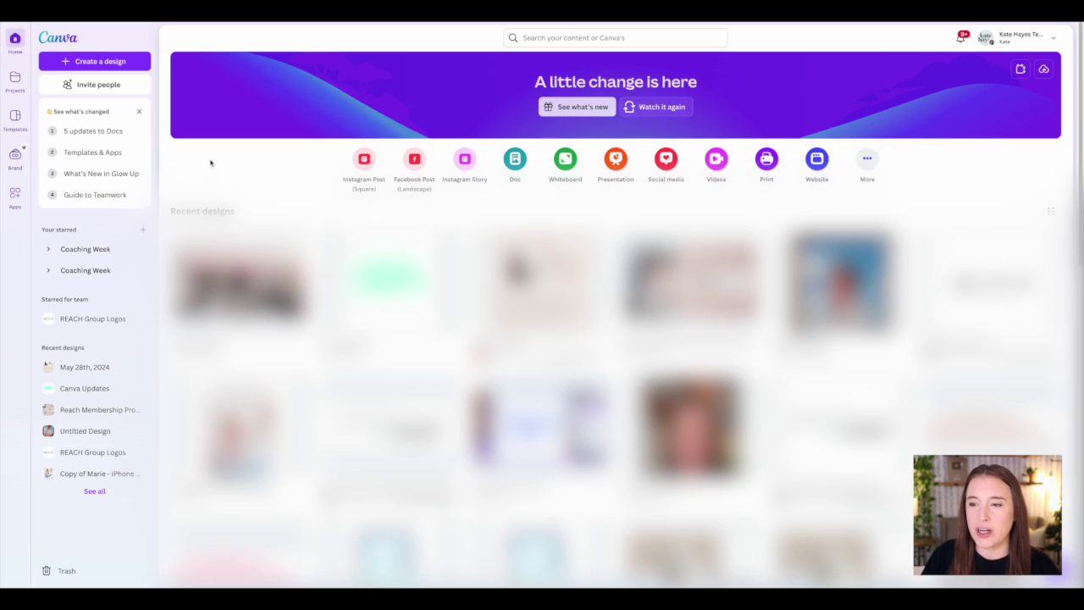
Open the Marketing Work Kit from the templates library and examine its campaign, lifecycle, social media and go-to-market templates
click(12, 125)
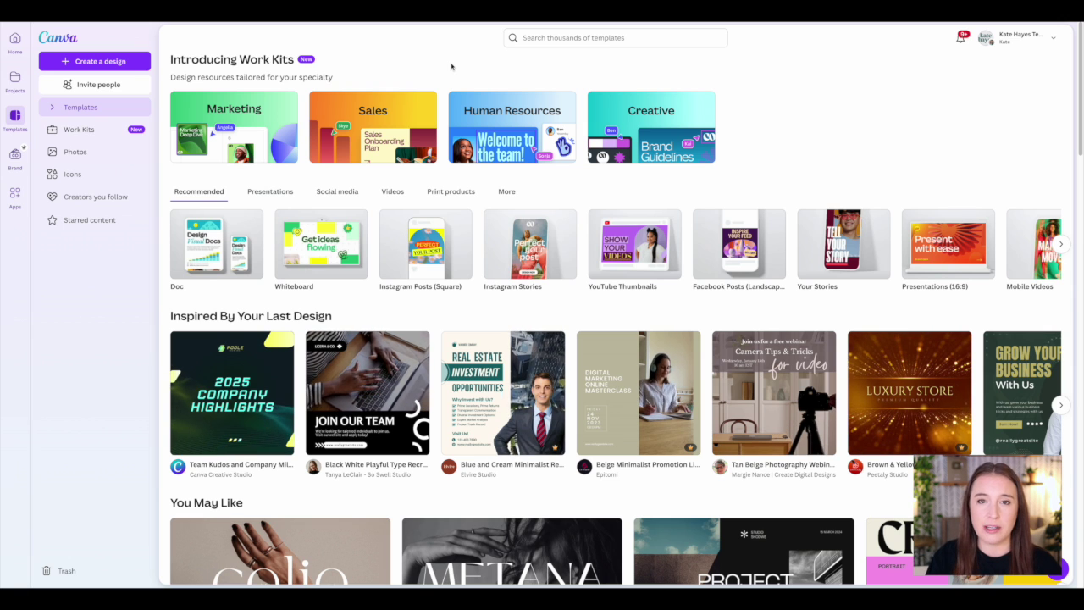
click(239, 123)
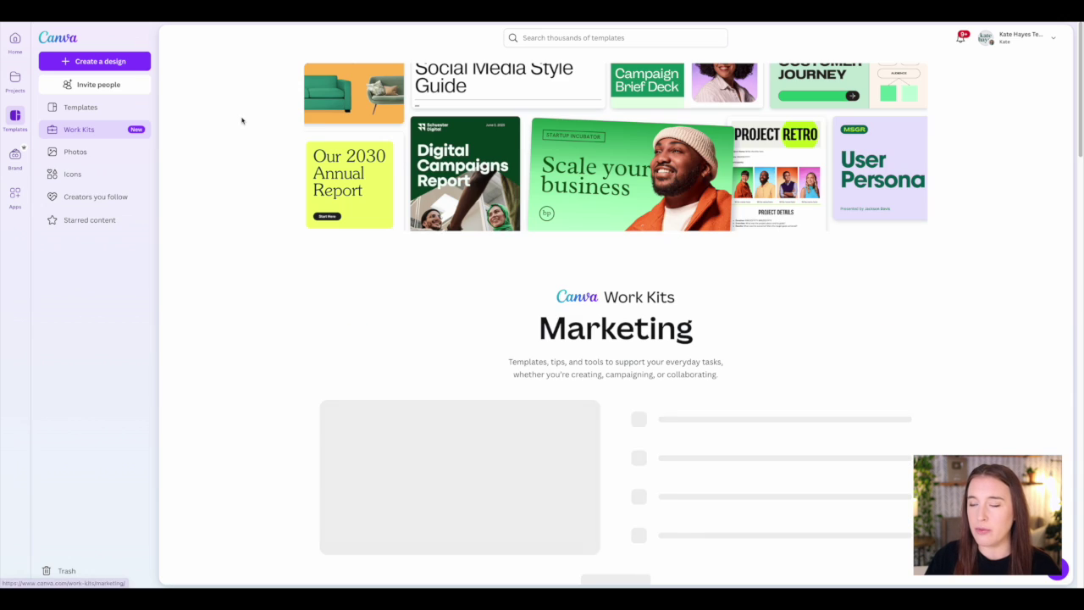
scroll(1018, 360, down, 6)
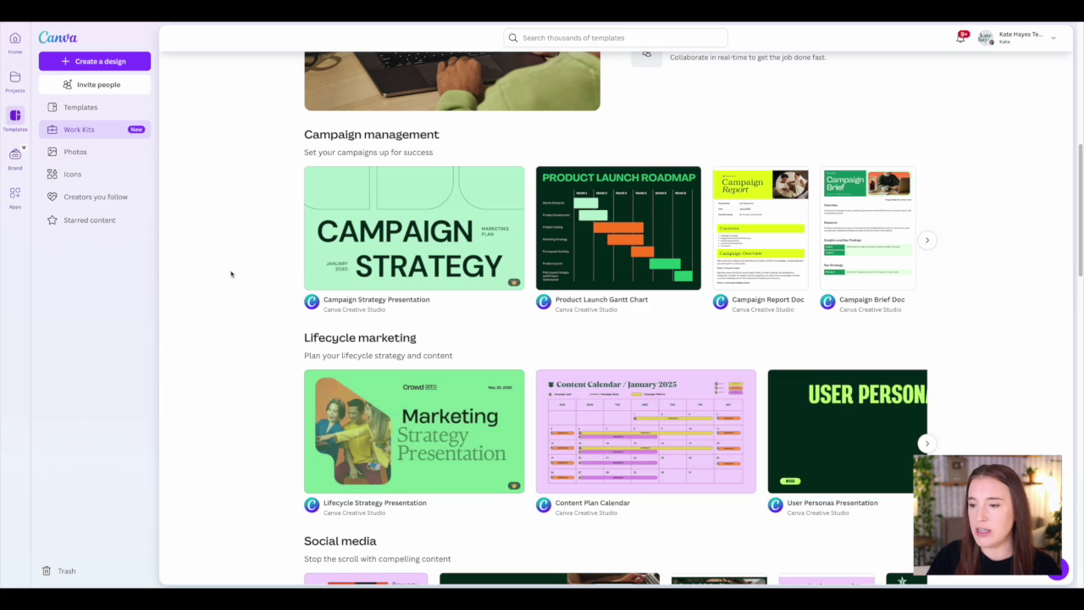
scroll(230, 274, down, 2)
scroll(250, 274, down, 4)
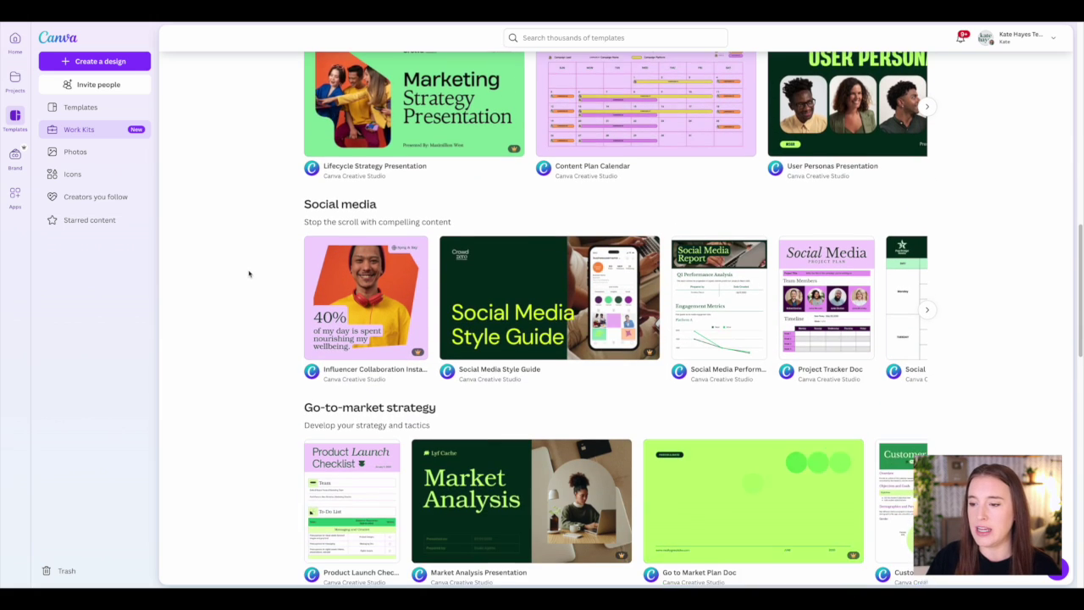
scroll(249, 273, down, 2)
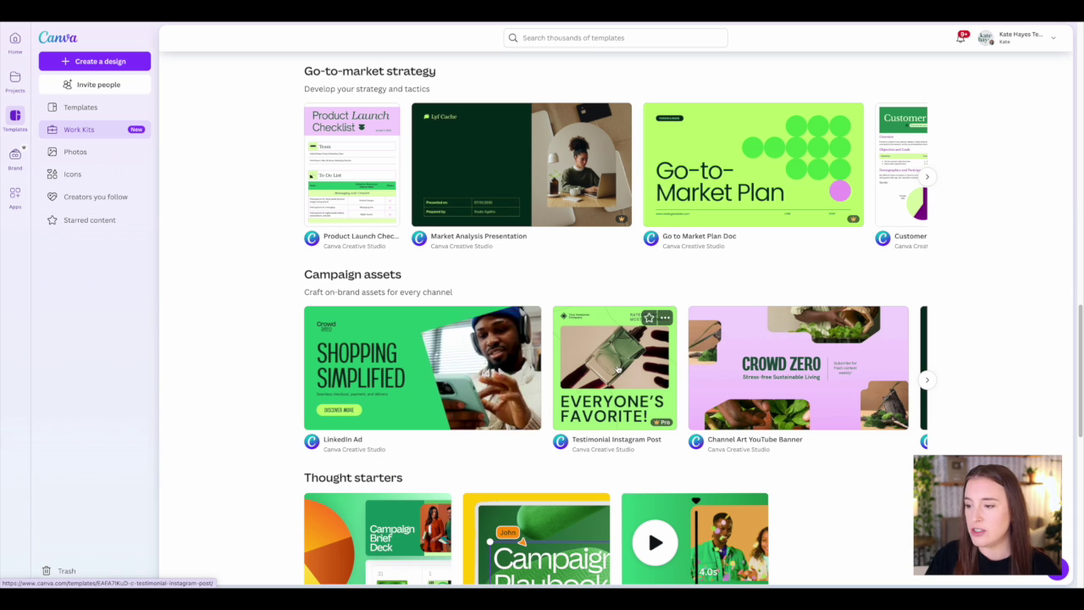
scroll(584, 271, up, 5)
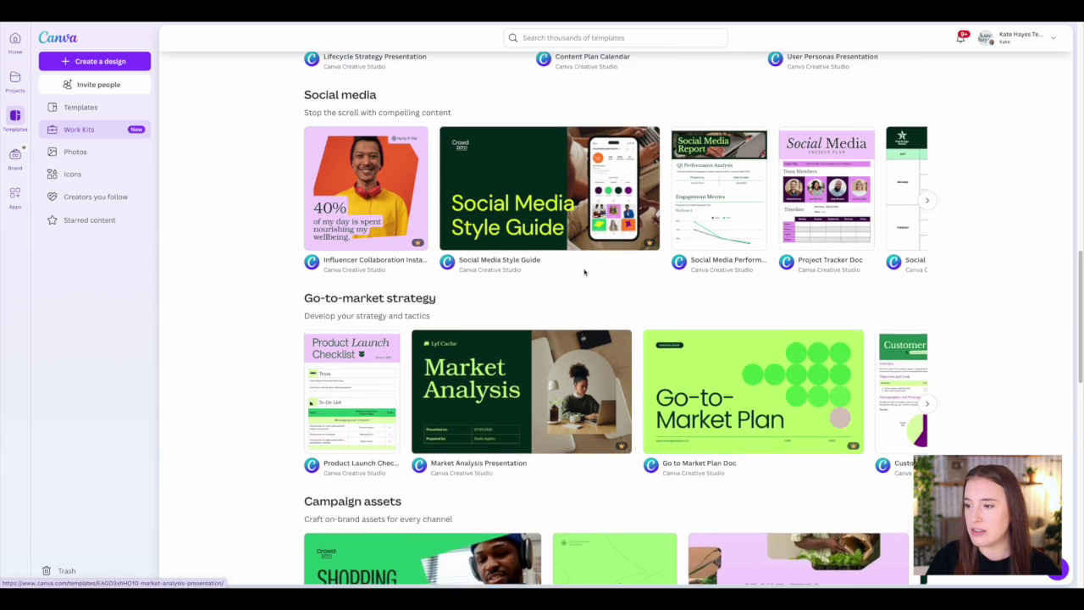
scroll(615, 286, up, 4)
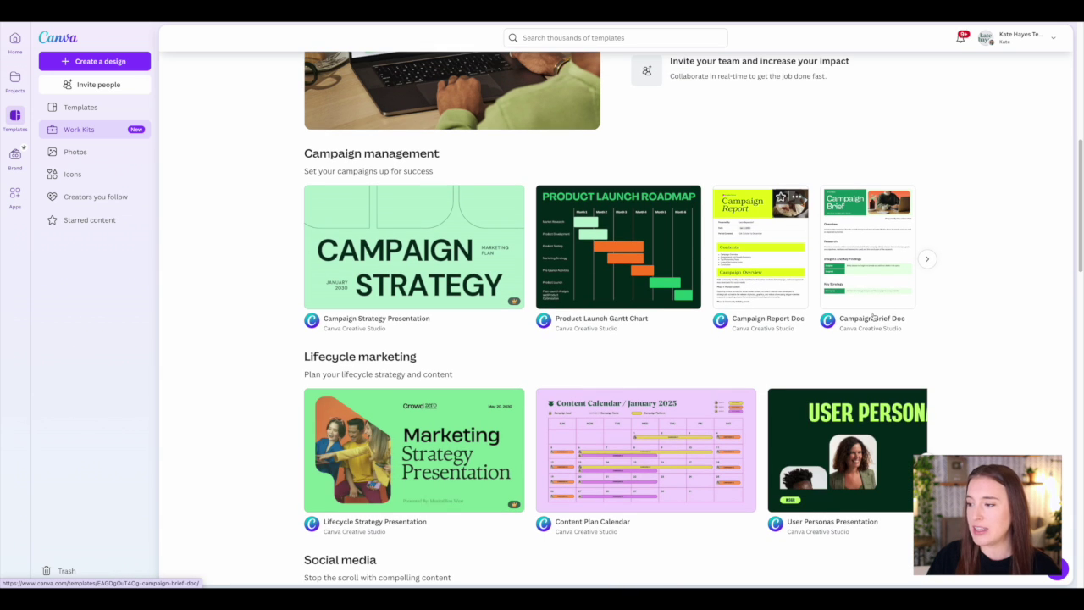
Examine the apps loved by marketing teams in the Marketing Work Kit, paging through the collection twice
scroll(894, 232, down, 10)
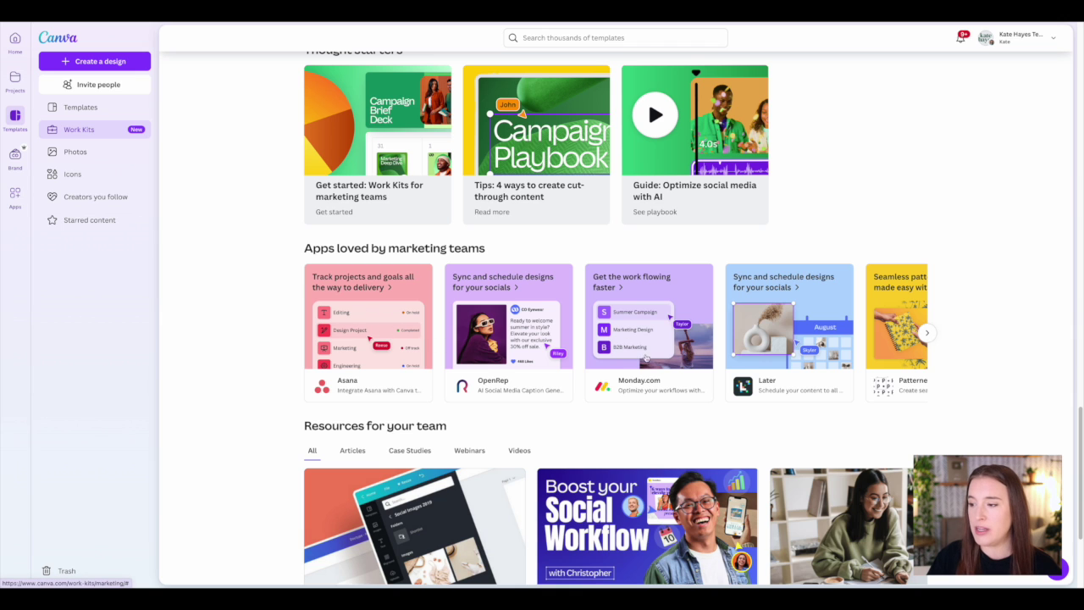
click(926, 332)
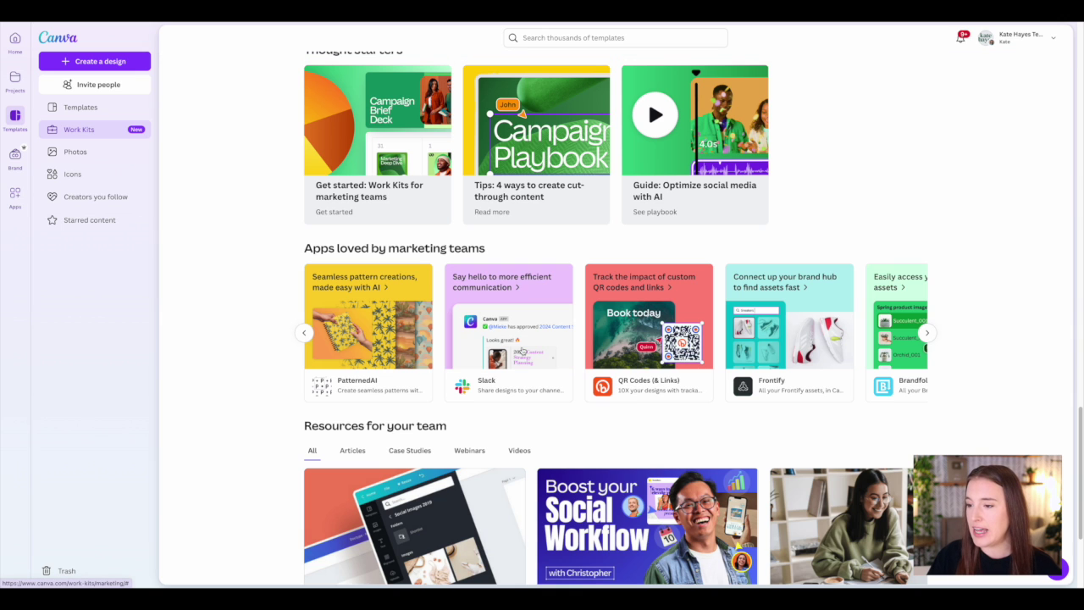
click(927, 333)
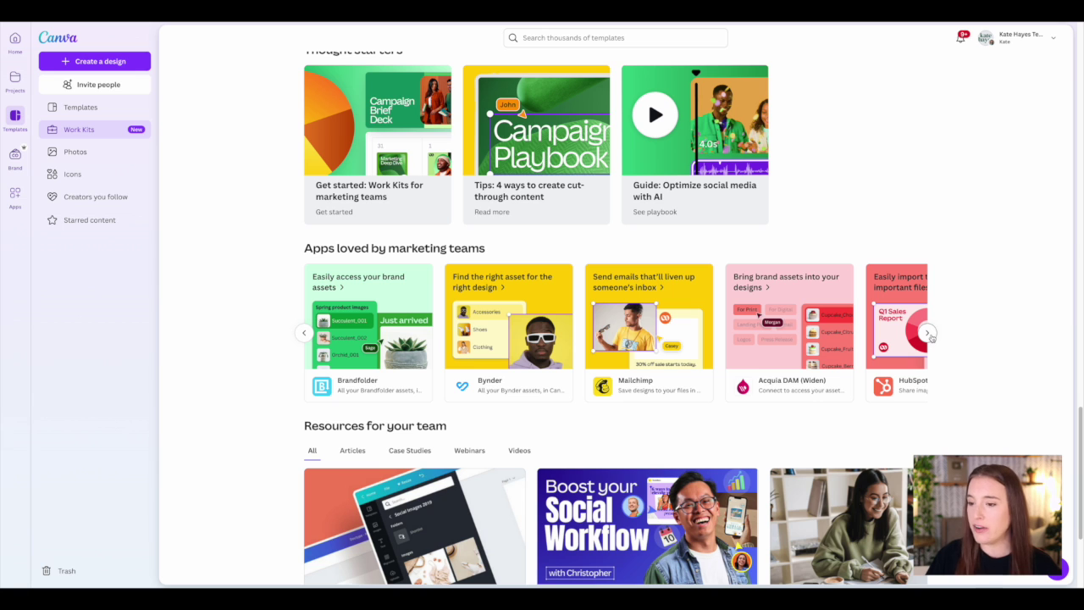